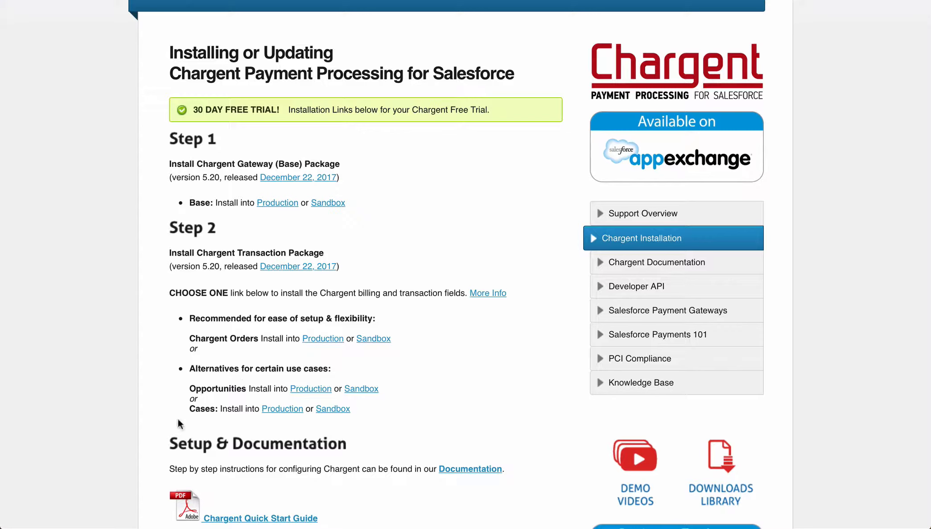
# Finish the Chargent Gateway upgrade and install Chargent Orders 5.20 for all users in the background.
pyautogui.click(317, 339)
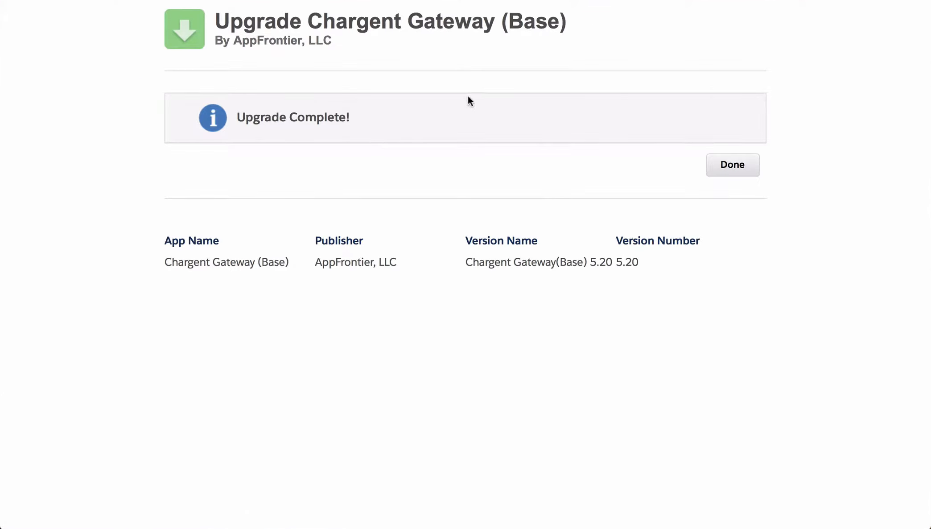
pyautogui.click(726, 162)
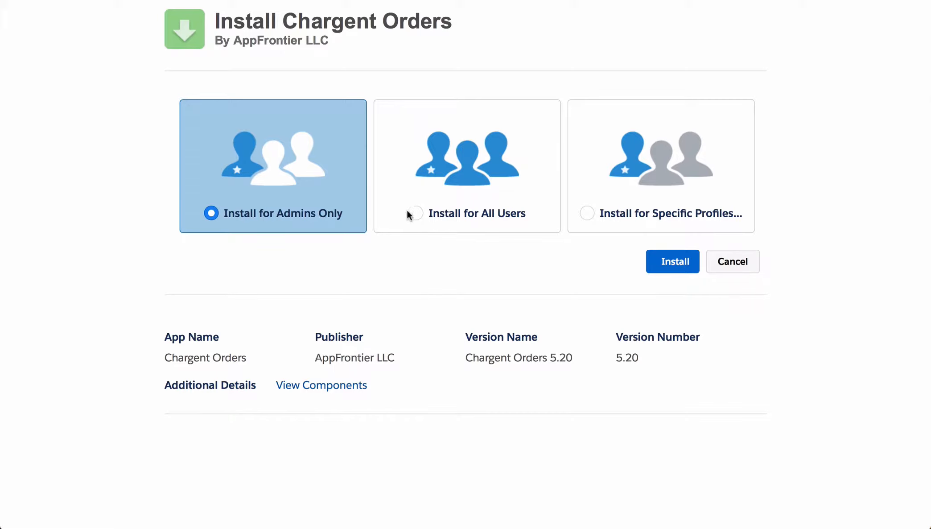
pyautogui.click(413, 213)
pyautogui.click(662, 261)
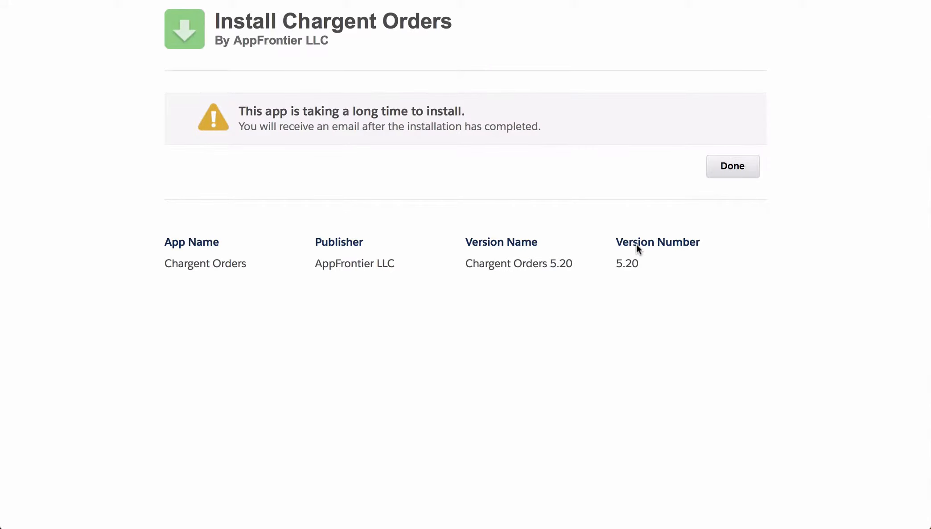
pyautogui.click(733, 166)
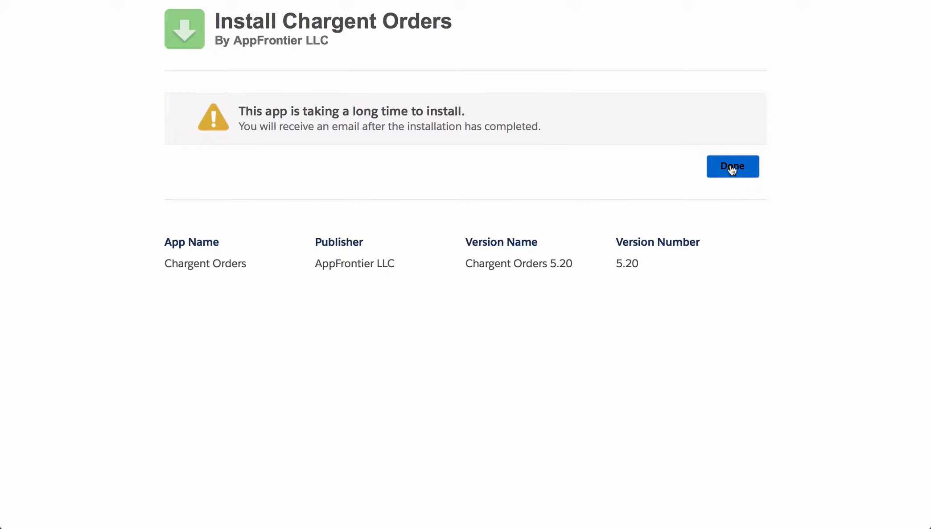
# Leave the install page and open the Chargent Gateways list from the App Launcher.
pyautogui.click(731, 169)
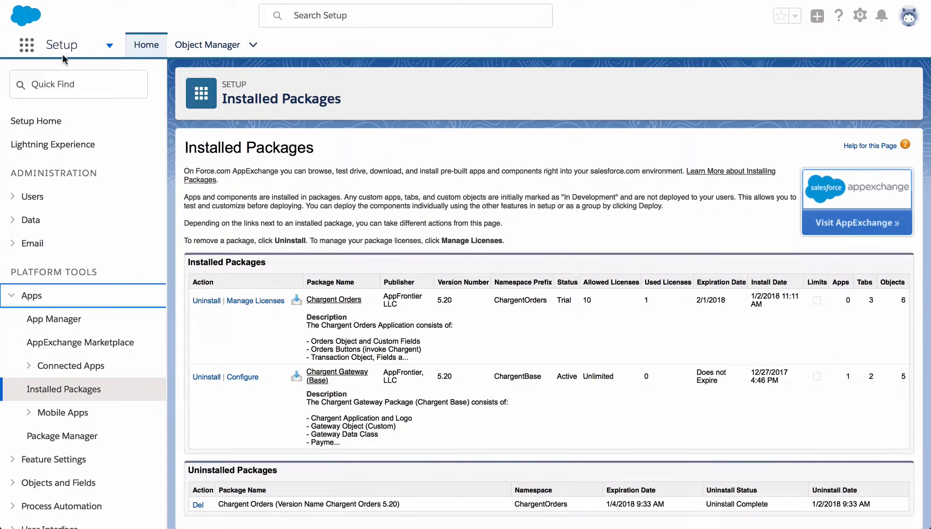
pyautogui.click(24, 44)
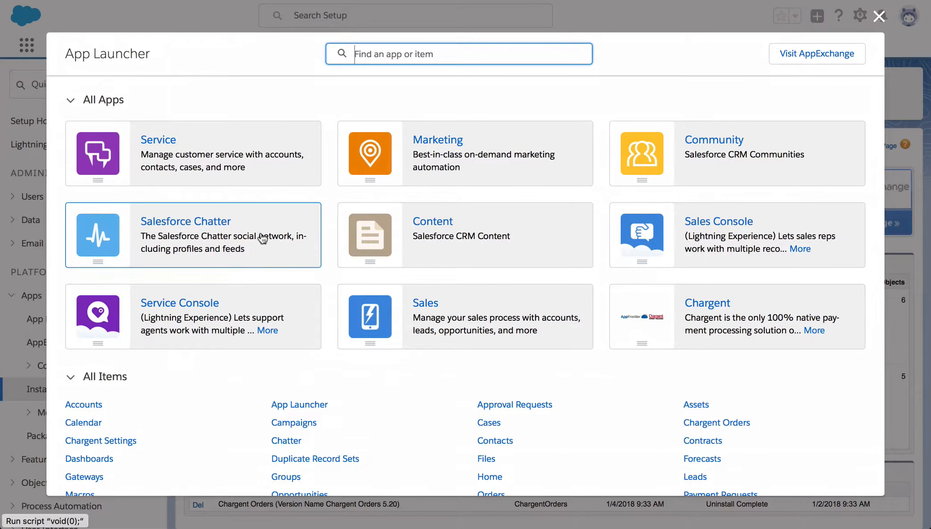
pyautogui.scroll(-2, 268, 243)
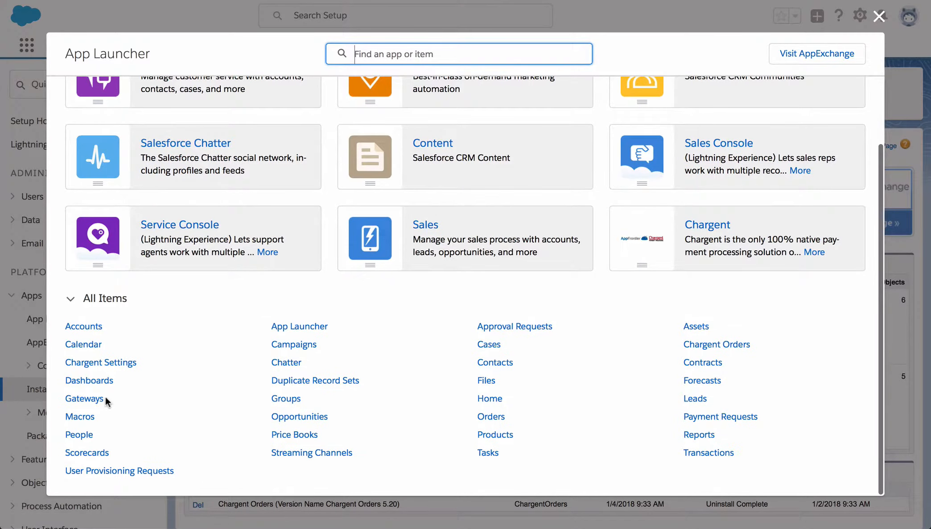
pyautogui.click(96, 401)
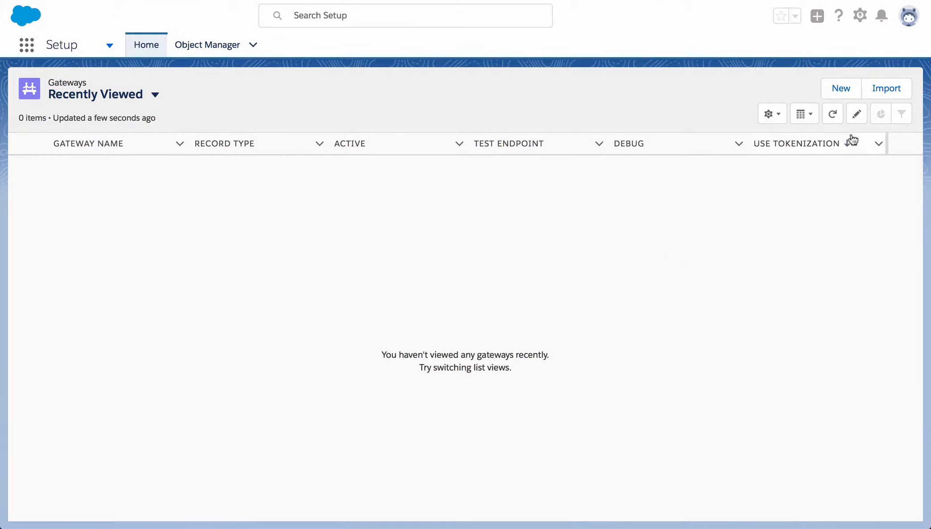
# Start a new gateway record with the Stripe record type.
pyautogui.click(848, 95)
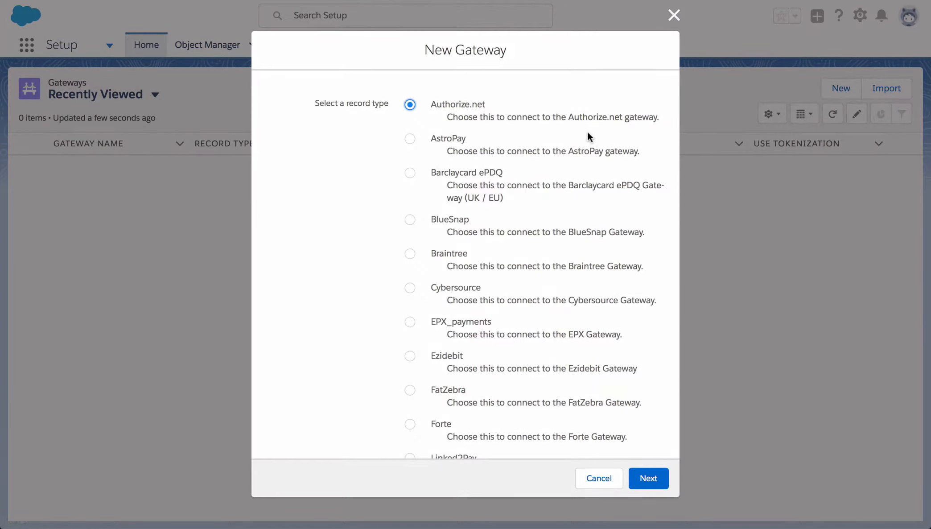
pyautogui.scroll(-10, 470, 255)
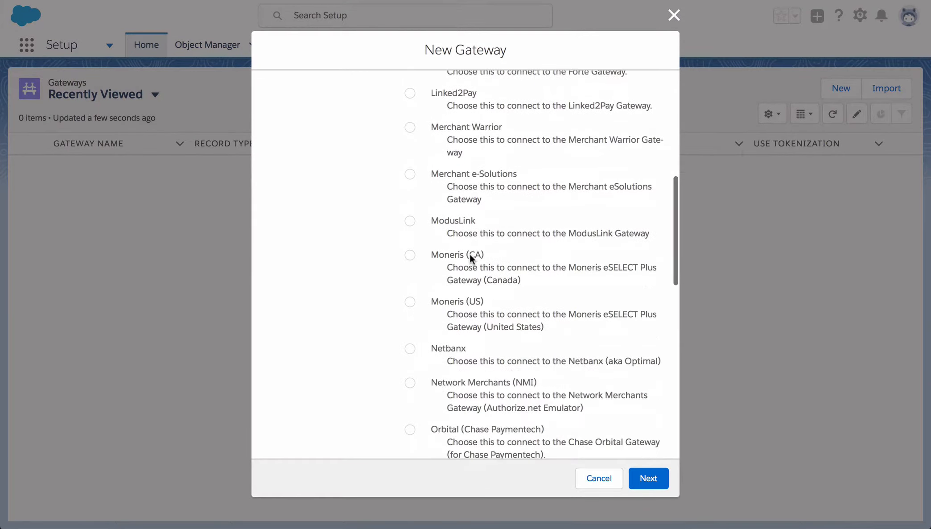
pyautogui.scroll(-7, 470, 256)
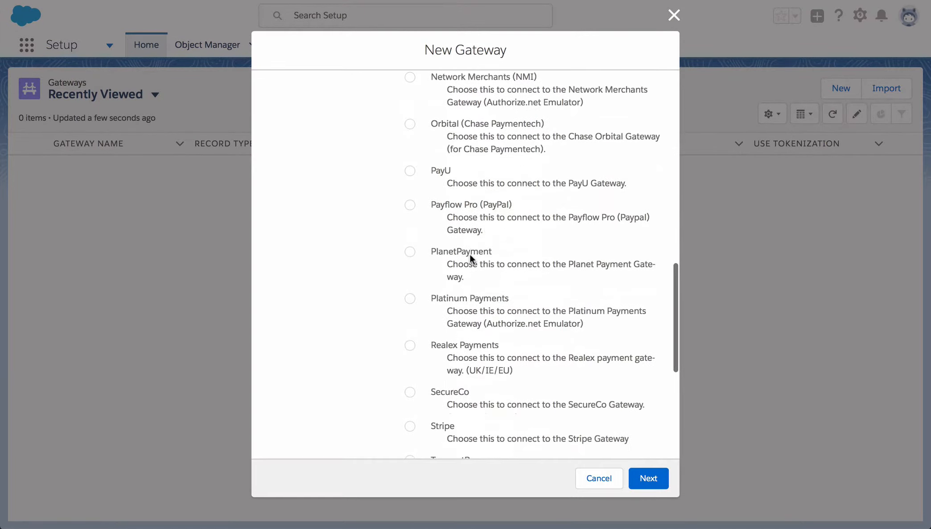
pyautogui.click(410, 337)
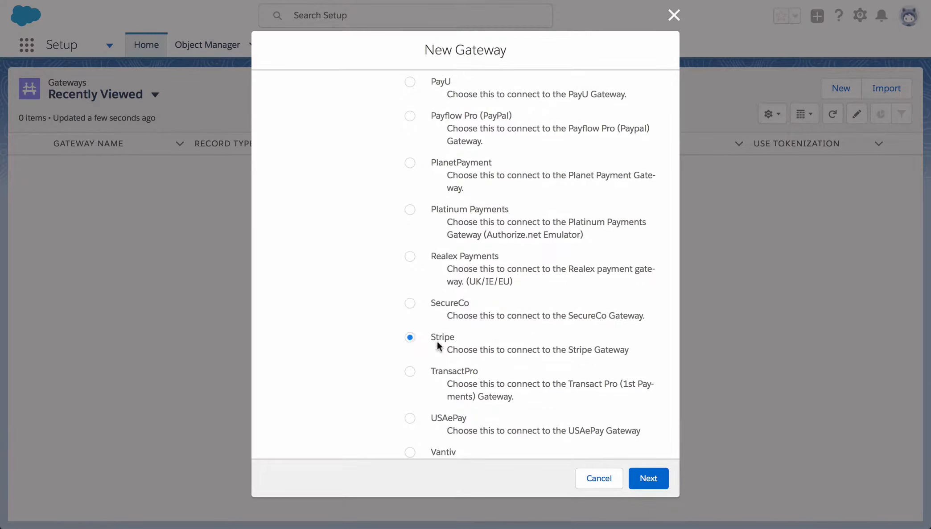
pyautogui.click(646, 478)
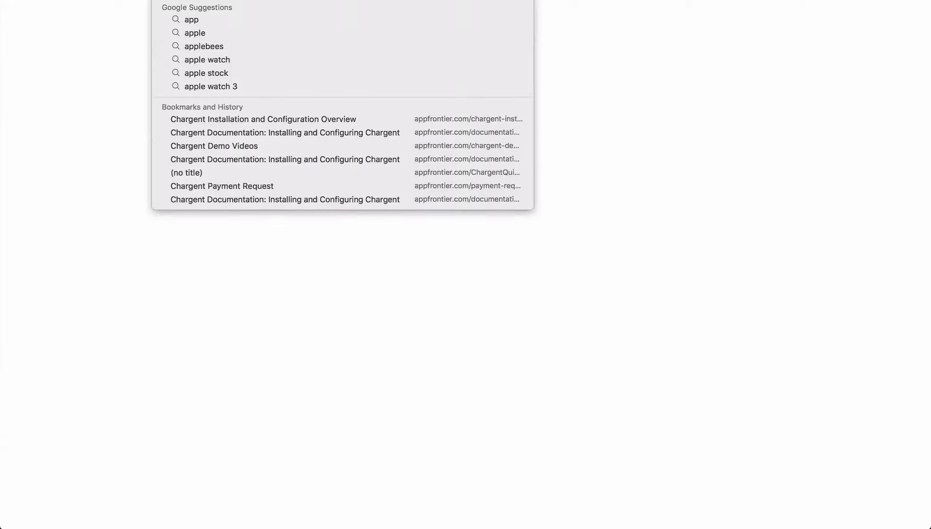
# Find the Stripe row in AppFrontier's Gateway Setup guide showing its Secret Key credentials.
pyautogui.press('Return')
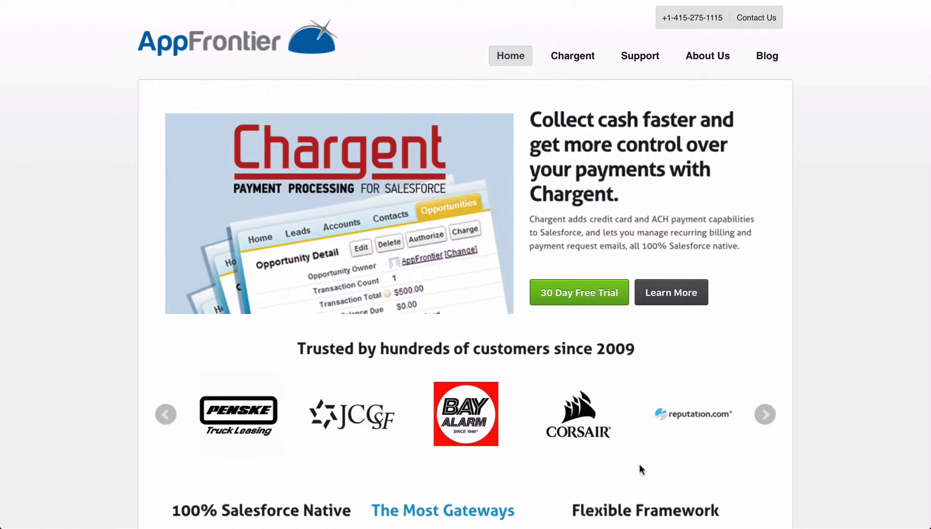
pyautogui.moveTo(642, 58)
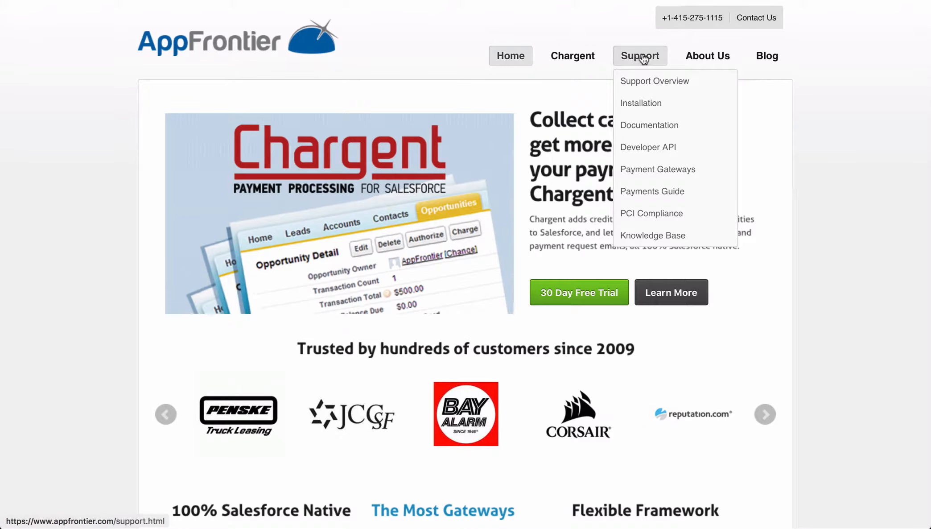
pyautogui.click(640, 124)
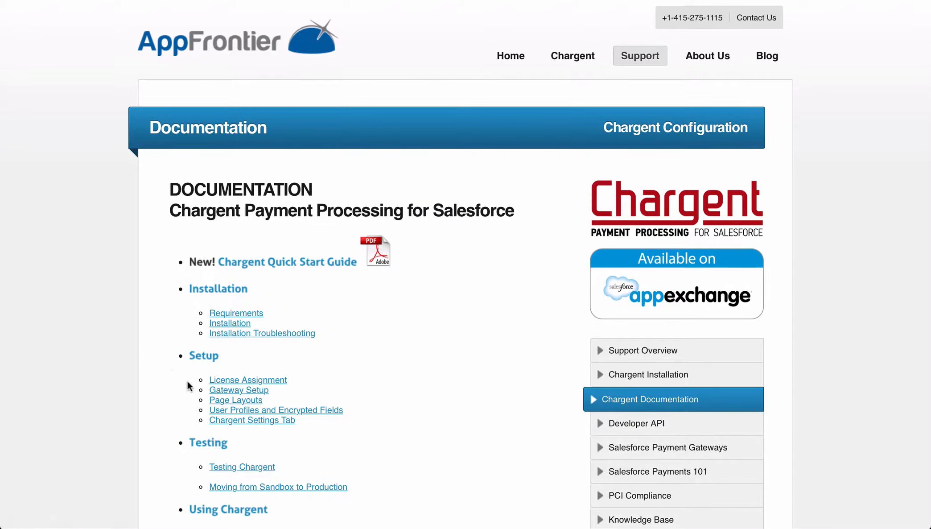
pyautogui.click(222, 391)
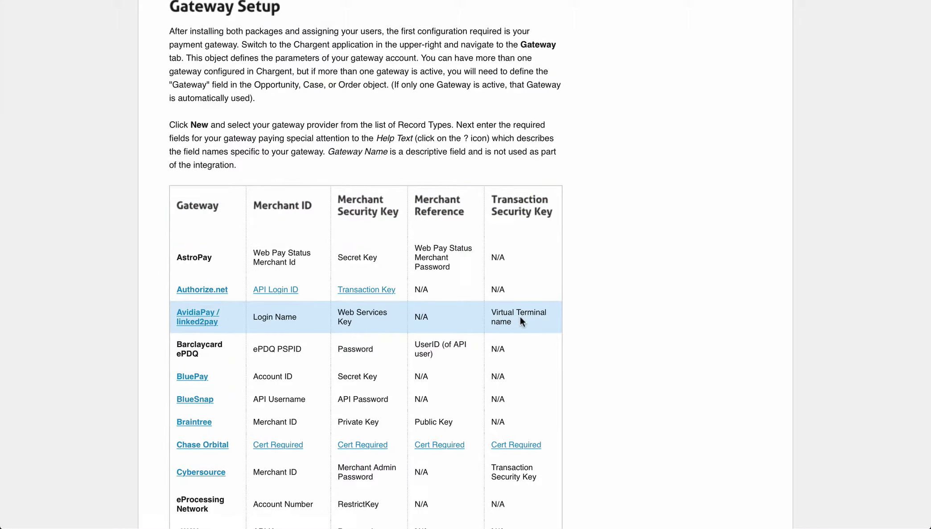
pyautogui.scroll(-20, 473, 339)
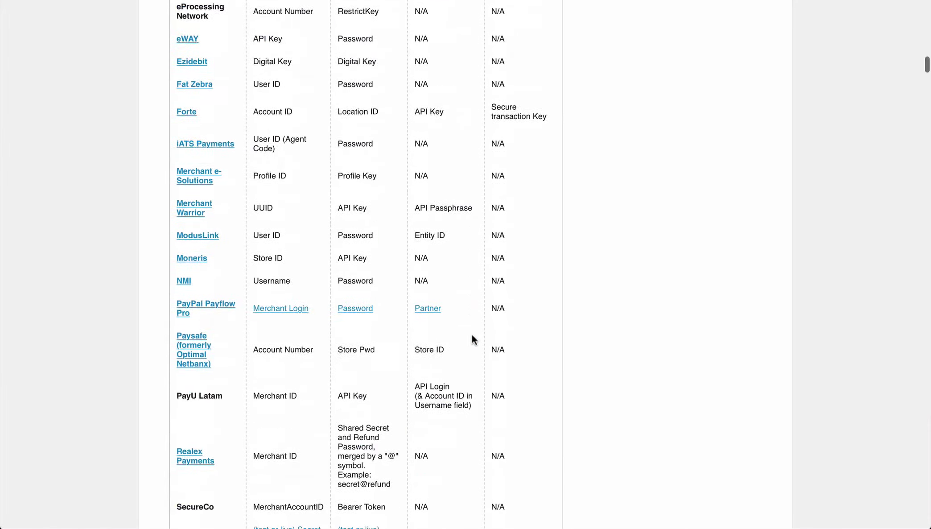
pyautogui.scroll(-1, 472, 340)
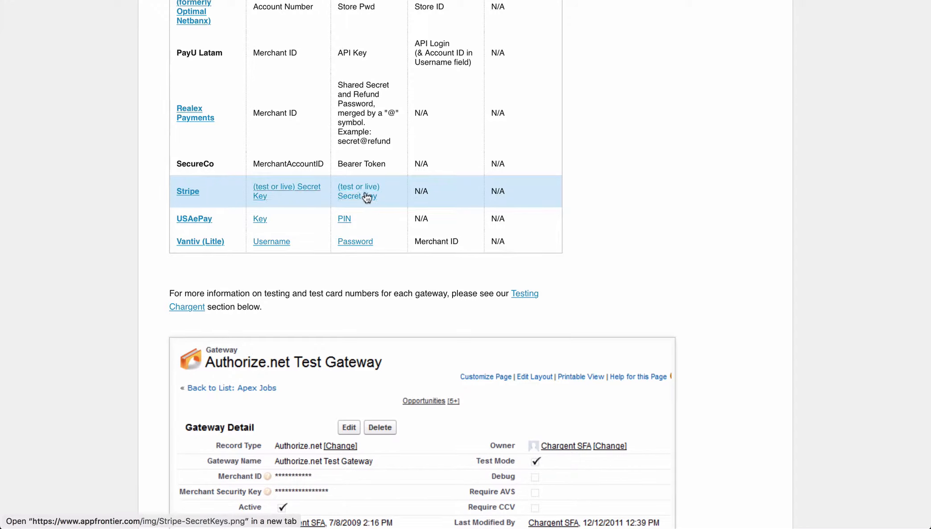
pyautogui.scroll(15, 367, 197)
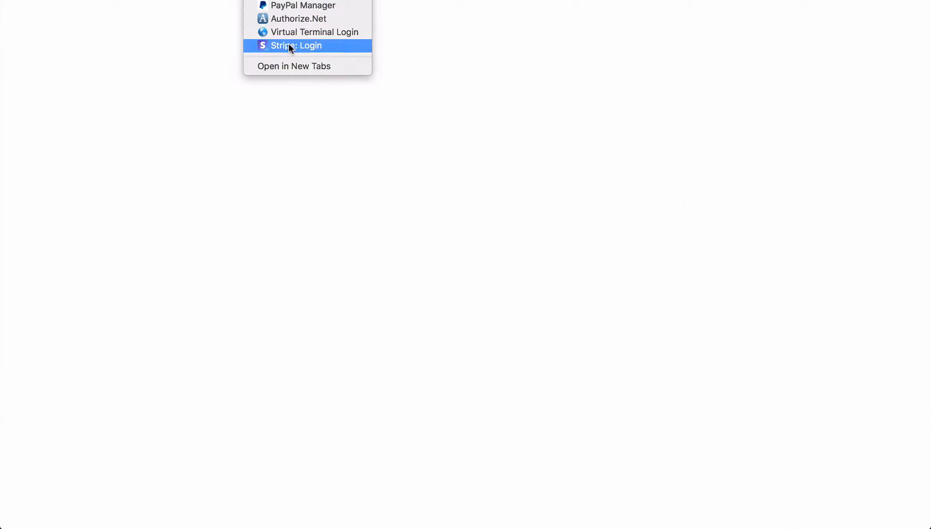
# Reveal and select the test Secret Key on Stripe Dashboard's API keys page in test mode.
pyautogui.click(289, 44)
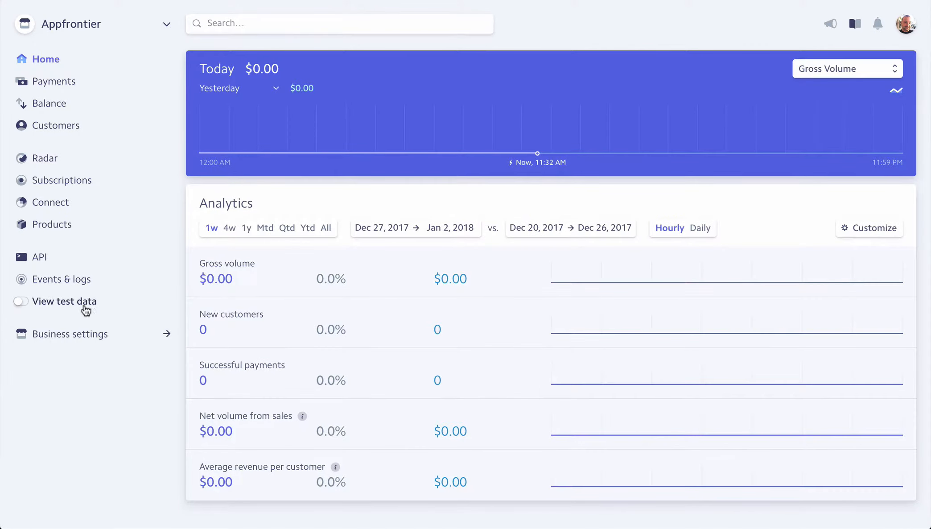
pyautogui.click(60, 306)
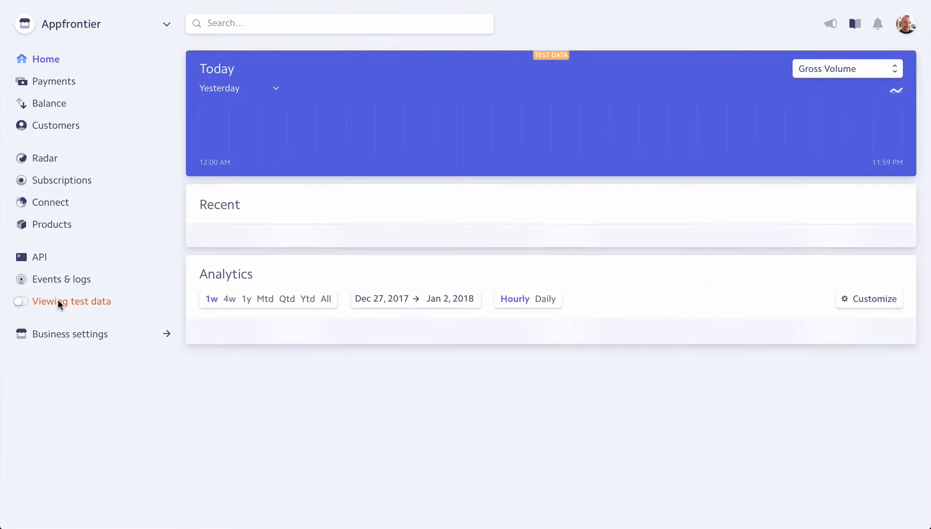
pyautogui.click(40, 258)
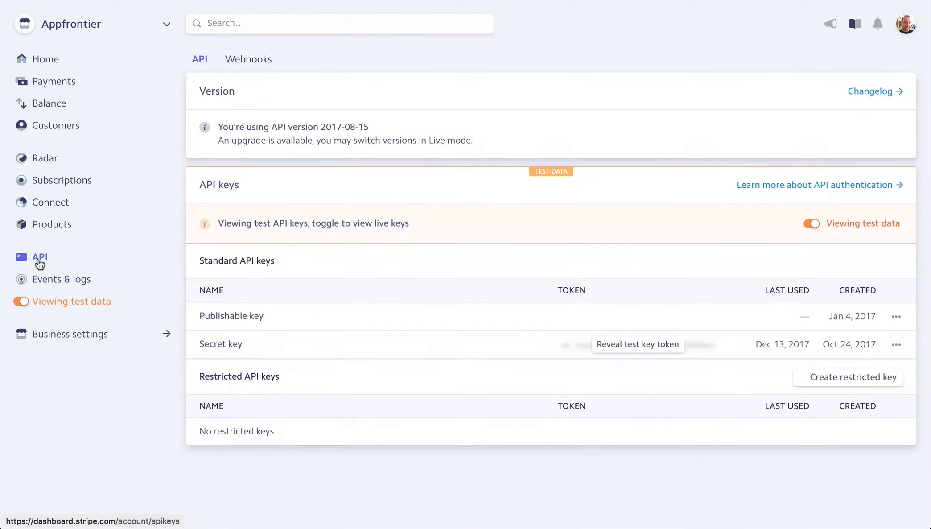
pyautogui.click(625, 347)
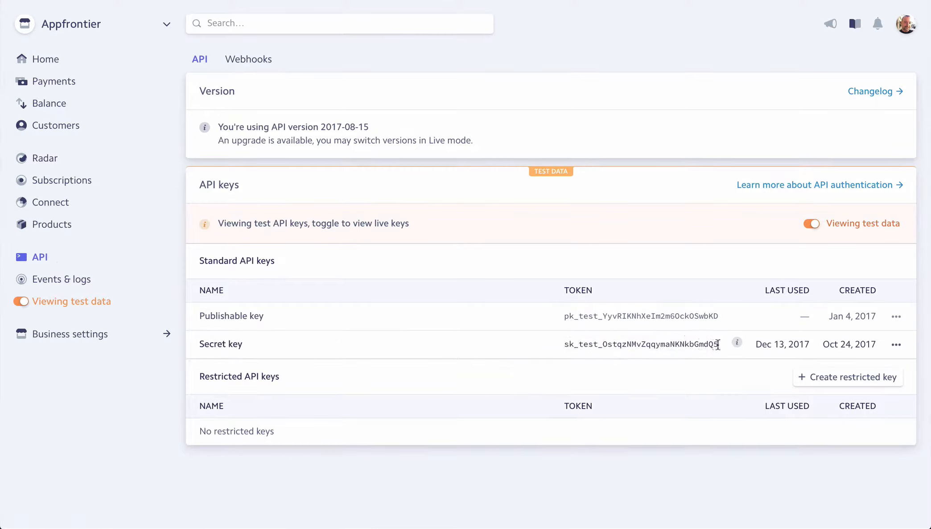
pyautogui.moveTo(718, 345); pyautogui.dragTo(564, 344)
pyautogui.hotkey('ctrl', 'c')
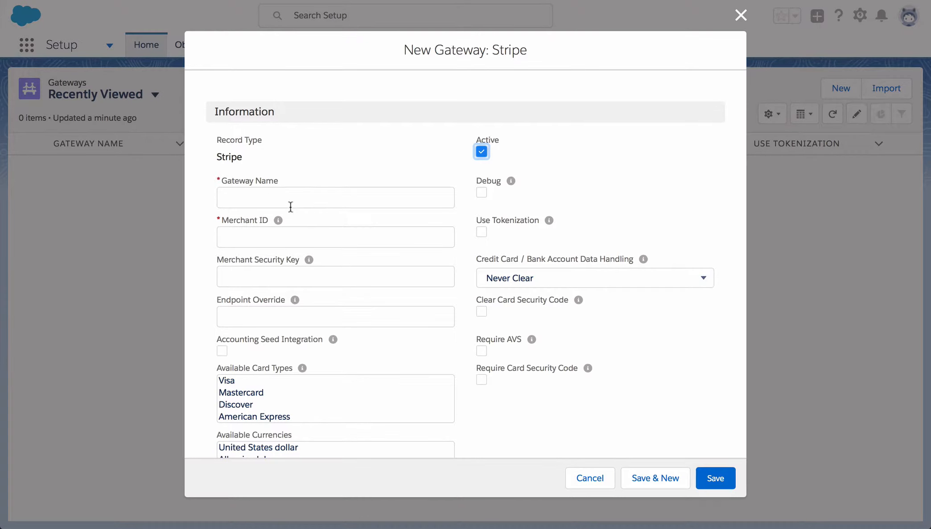
# Name the gateway 'Stripe Test' and paste the test secret key as Merchant ID and Security Key.
pyautogui.click(290, 206)
pyautogui.write('Stre')
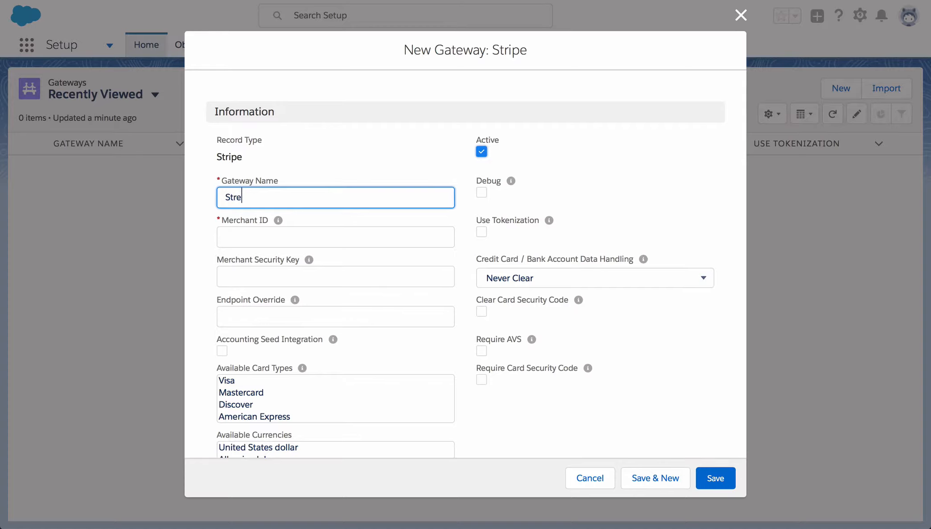
pyautogui.press('BackSpace')
pyautogui.write('ipe Test')
pyautogui.press('Tab')
pyautogui.click(254, 244)
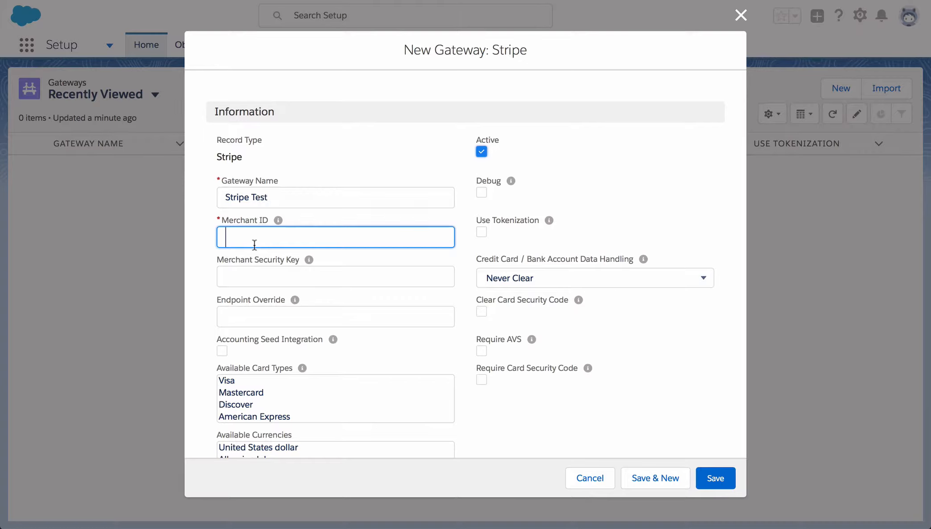
pyautogui.hotkey('ctrl', 'v')
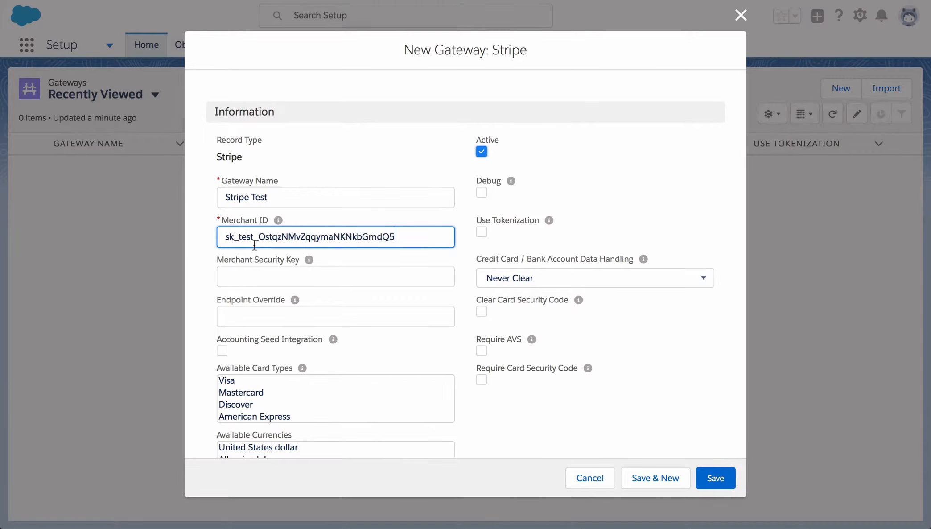
pyautogui.click(255, 282)
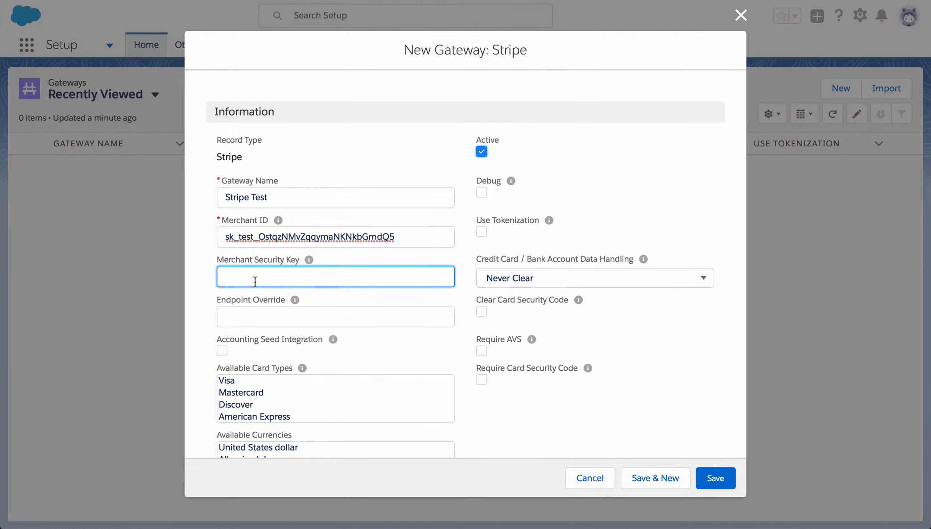
pyautogui.hotkey('ctrl', 'v')
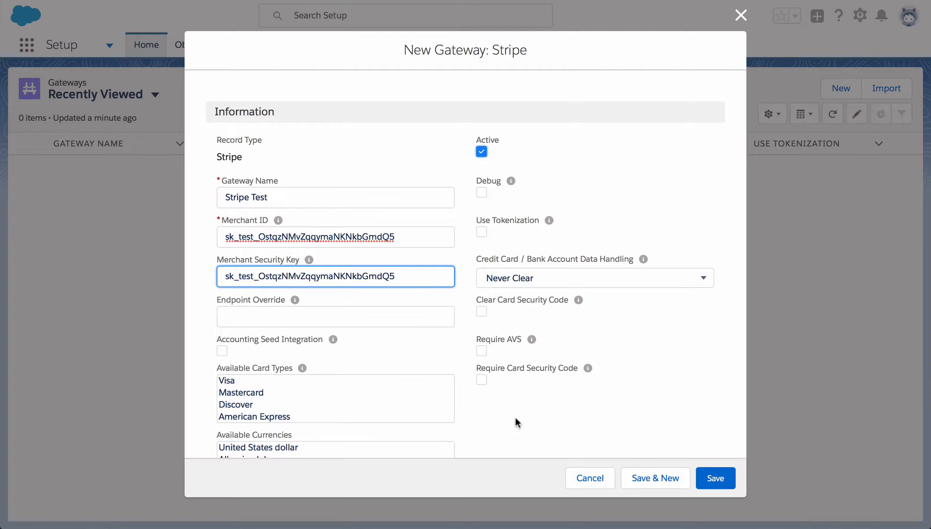
# Keep card data handling at Never Clear; accept Visa, Mastercard, Discover, American Express and USD.
pyautogui.click(703, 278)
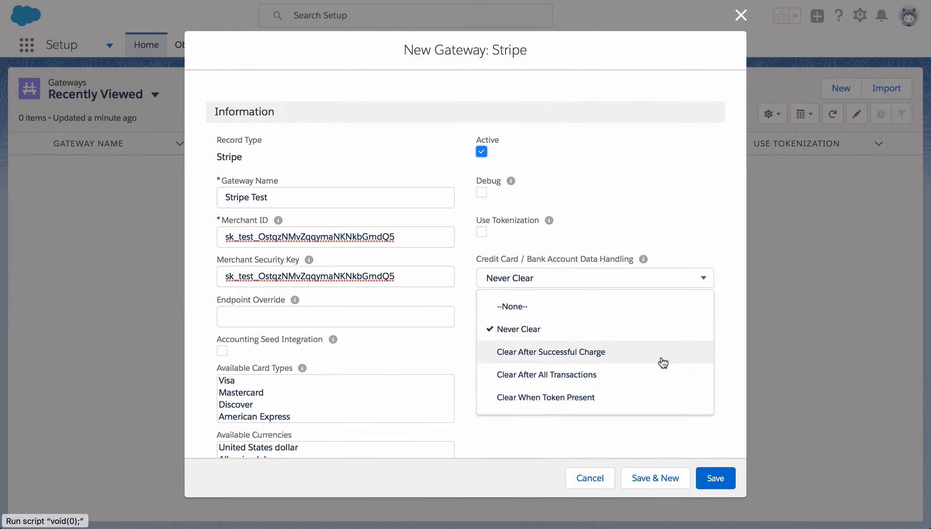
pyautogui.click(526, 438)
pyautogui.scroll(-5, 402, 316)
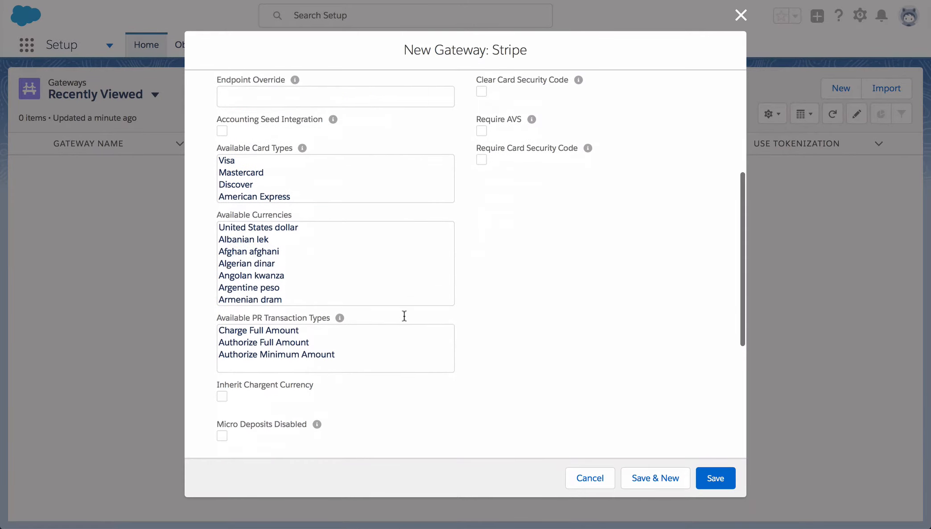
pyautogui.click(232, 149)
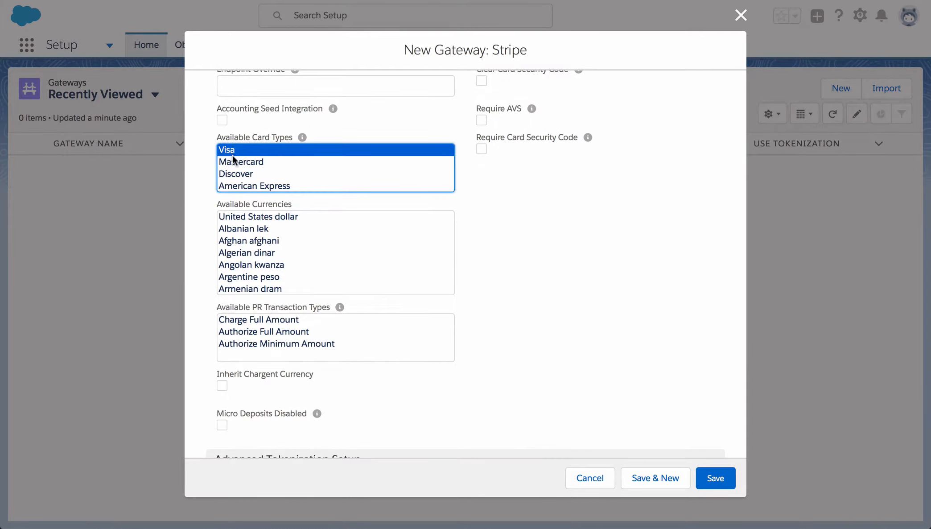
pyautogui.keyDown('shift'); pyautogui.click(232, 160); pyautogui.keyUp('shift')
pyautogui.keyDown('shift'); pyautogui.click(232, 174); pyautogui.keyUp('shift')
pyautogui.keyDown('shift'); pyautogui.click(232, 186); pyautogui.keyUp('shift')
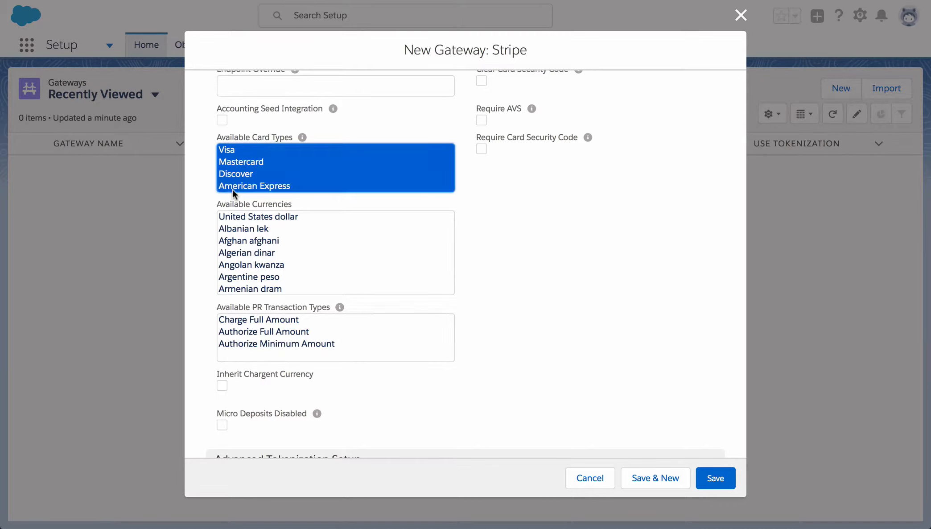
pyautogui.click(259, 216)
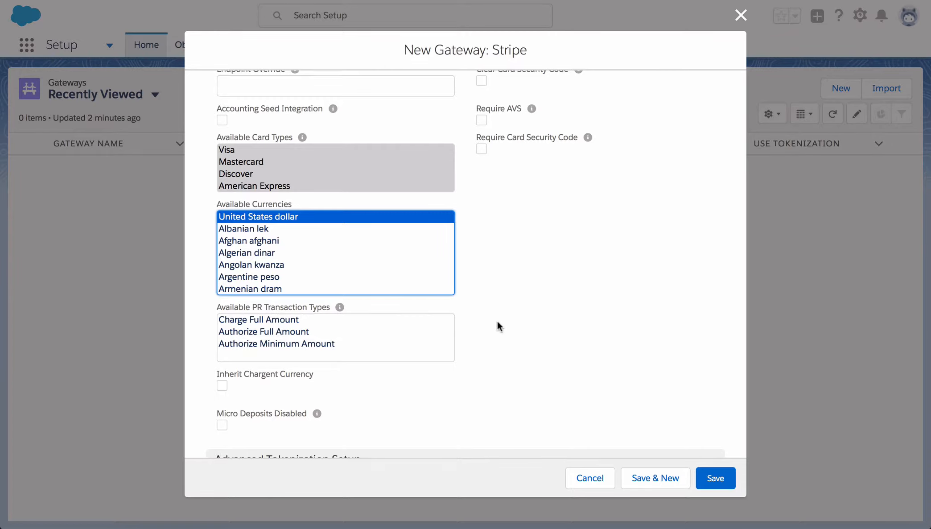
# Allow Charge Full, Authorize Full and Authorize Minimum transactions, with Credit Card and eCheck payment methods.
pyautogui.click(307, 320)
pyautogui.keyDown('shift'); pyautogui.click(304, 332); pyautogui.keyUp('shift')
pyautogui.keyDown('shift'); pyautogui.click(301, 343); pyautogui.keyUp('shift')
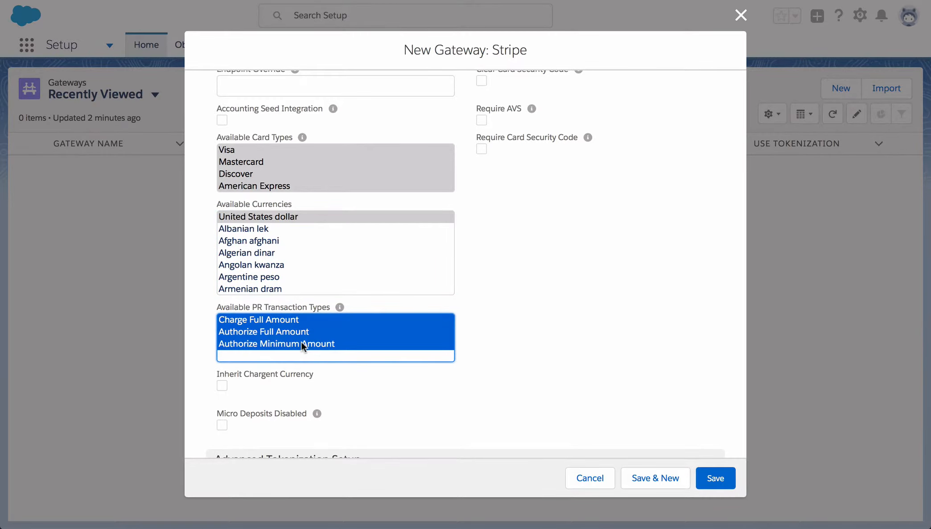
pyautogui.scroll(-5, 374, 397)
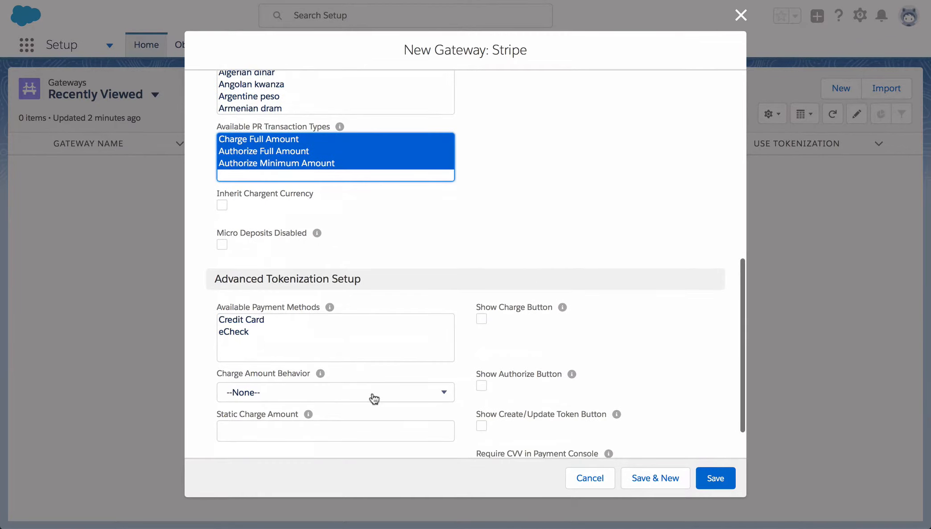
pyautogui.scroll(-2, 374, 397)
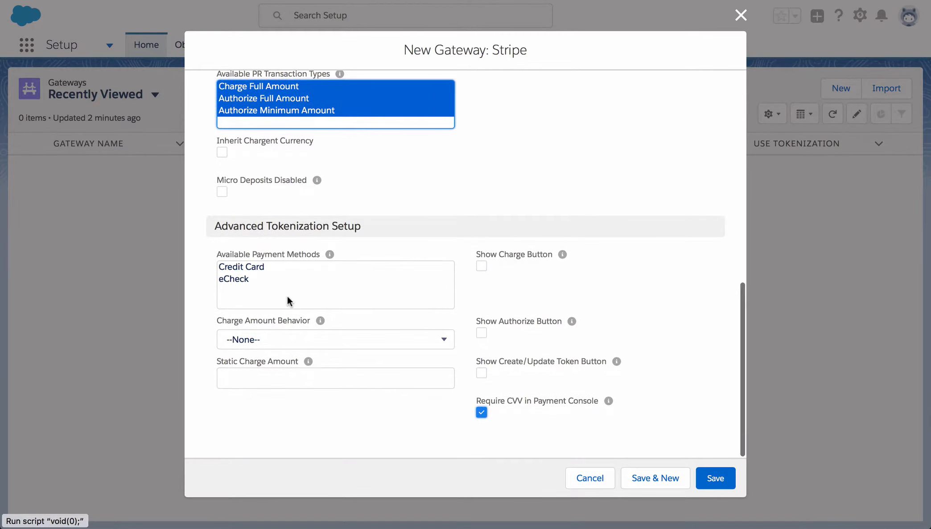
pyautogui.click(255, 266)
pyautogui.keyDown('shift'); pyautogui.click(245, 277); pyautogui.keyUp('shift')
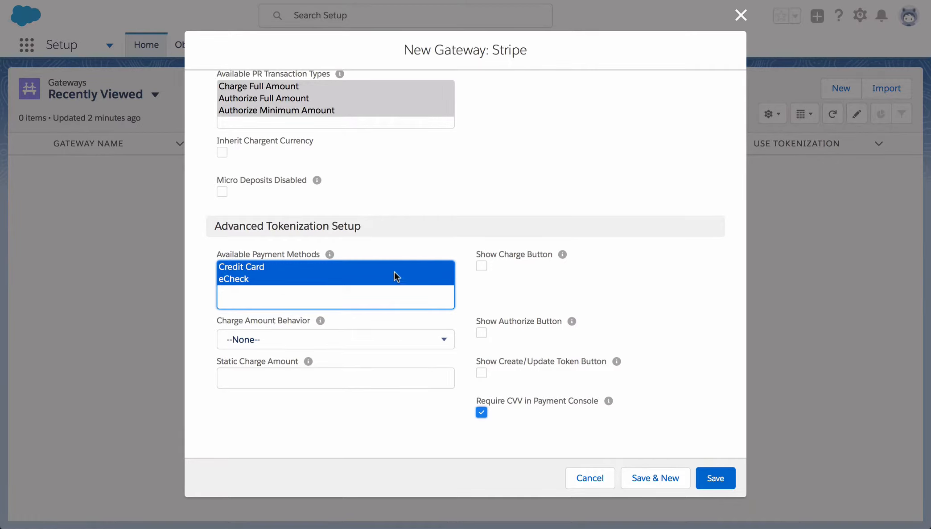
# Enable Show Charge and Show Authorize buttons, leaving Charge Amount Behavior at --None--.
pyautogui.click(481, 266)
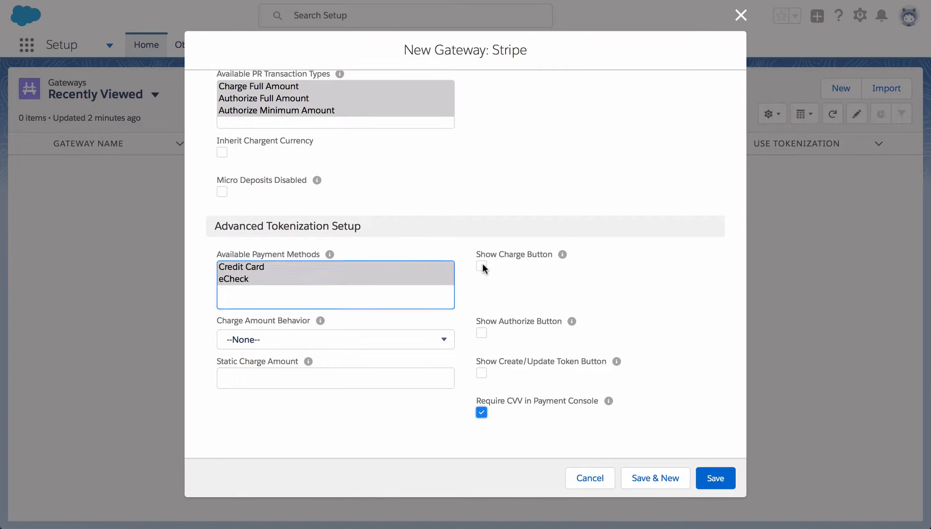
pyautogui.click(481, 333)
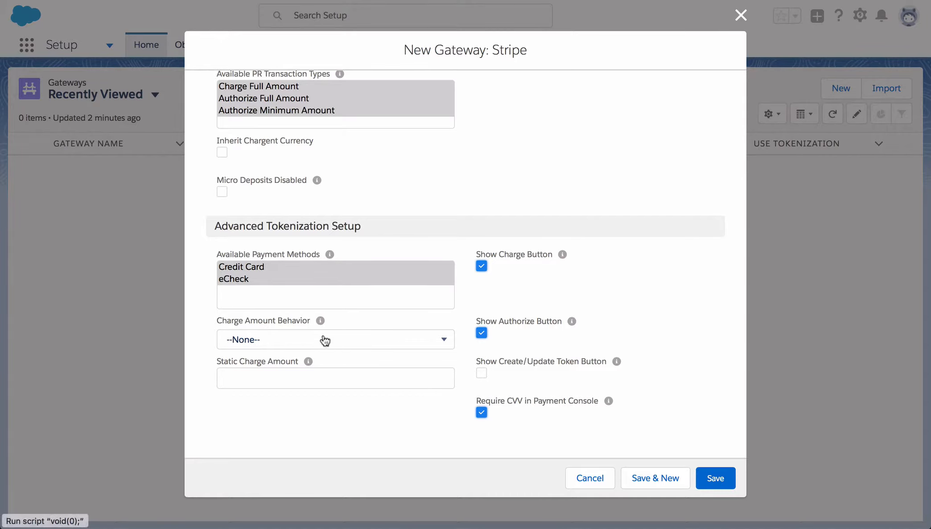
pyautogui.click(338, 343)
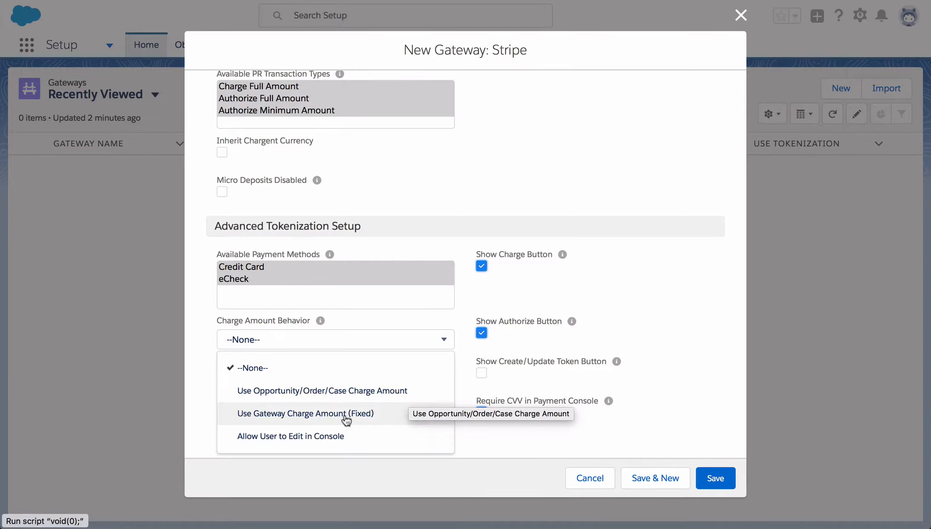
pyautogui.click(643, 370)
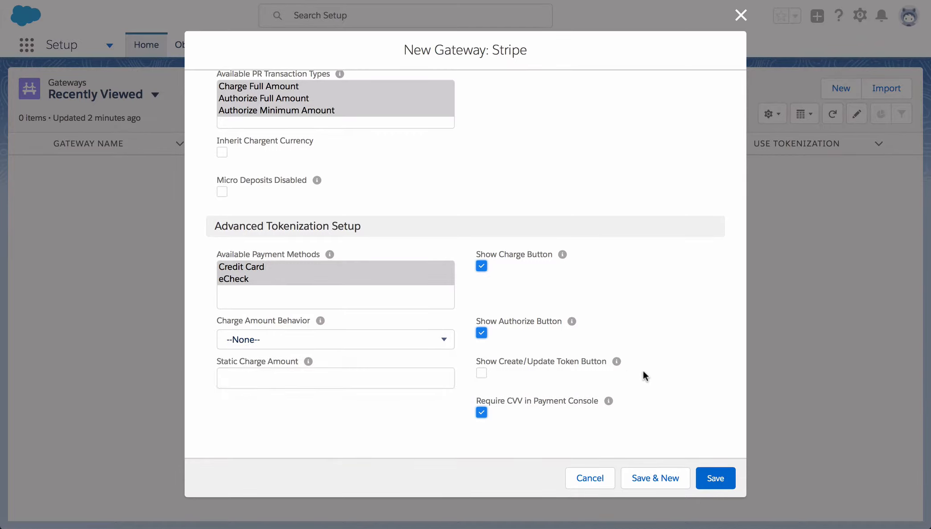
# Save the Stripe Test gateway, then create a new record from the Chargent Orders list.
pyautogui.click(714, 478)
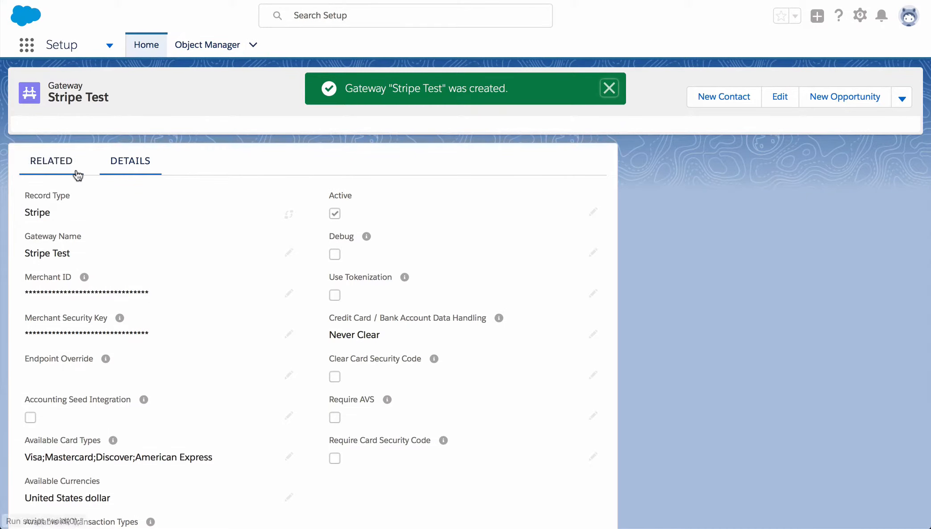
pyautogui.click(27, 49)
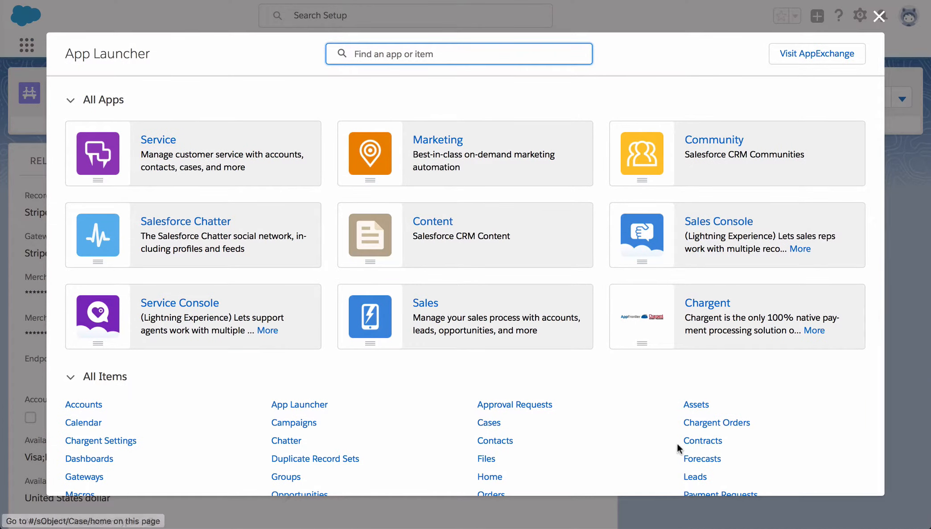
pyautogui.click(710, 423)
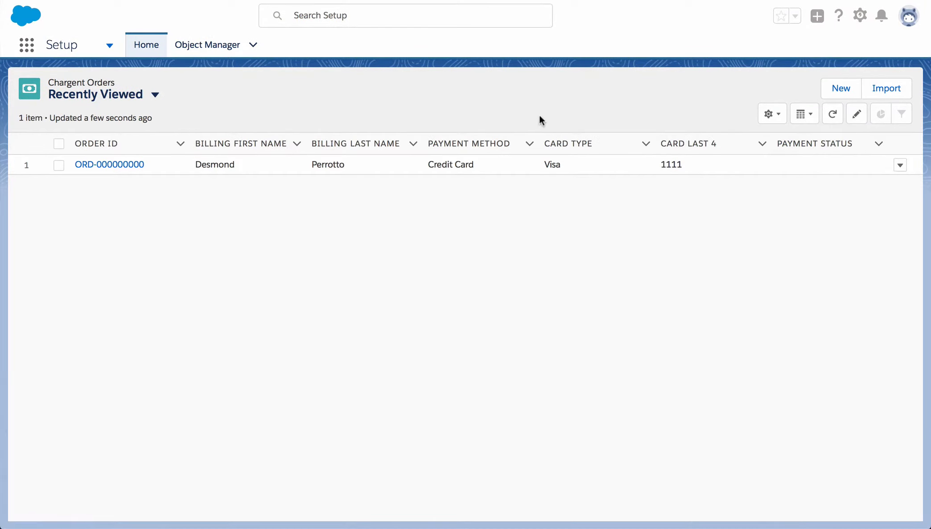
pyautogui.click(841, 88)
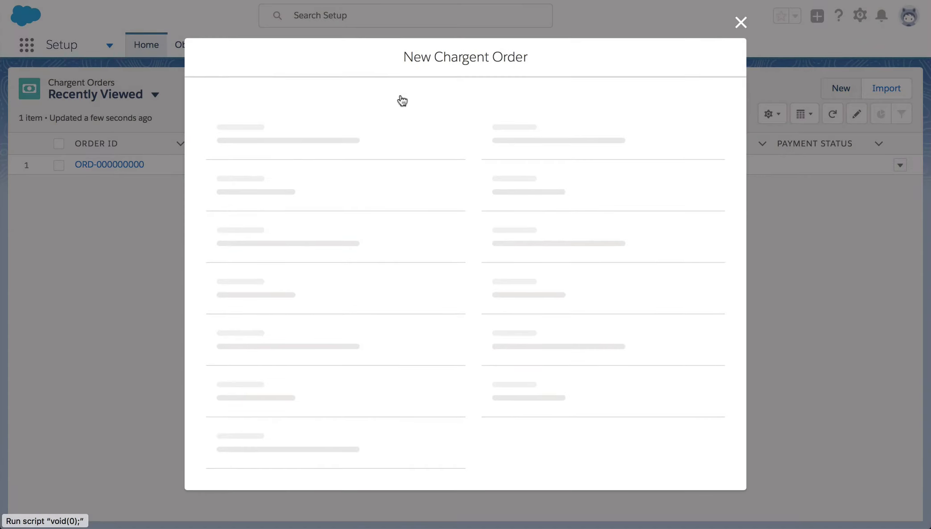
# Choose One Fine Day as the order's account and pass through subtotal, tax and shipping.
pyautogui.click(316, 159)
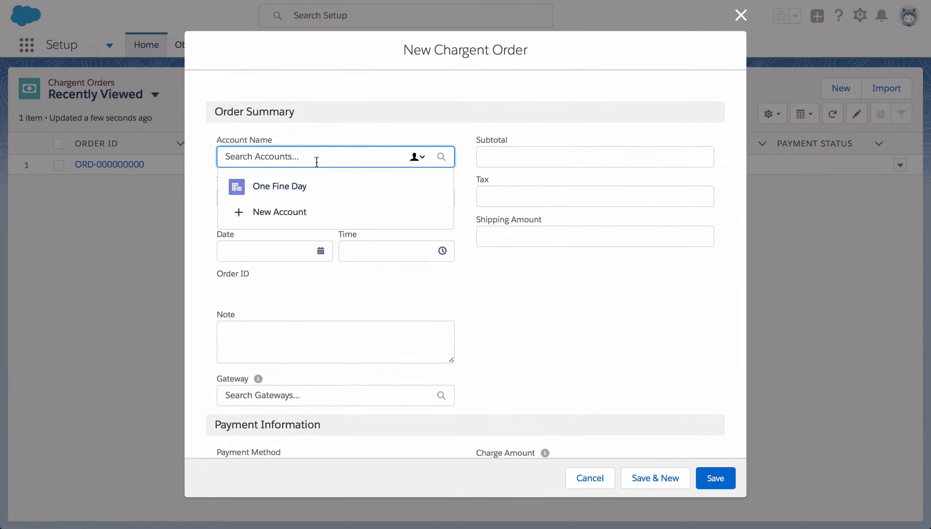
pyautogui.click(345, 186)
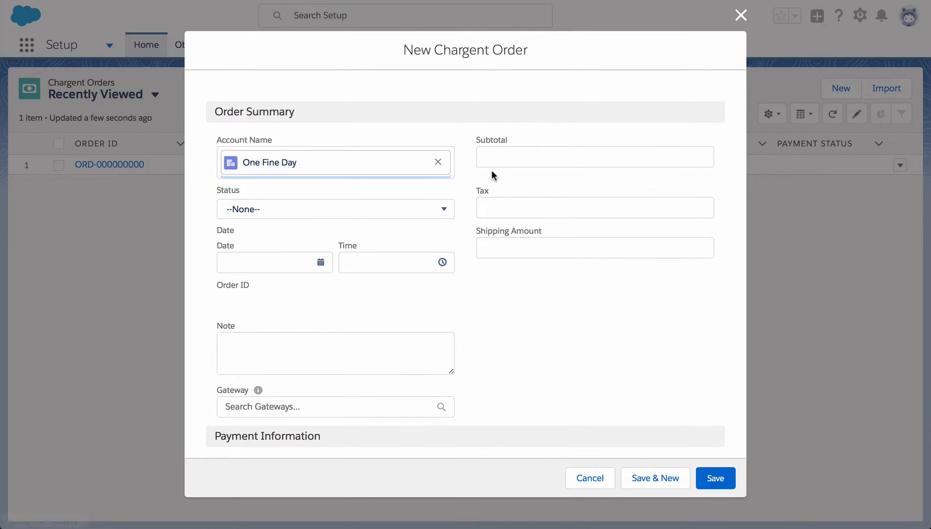
pyautogui.click(499, 158)
pyautogui.click(496, 211)
pyautogui.click(497, 239)
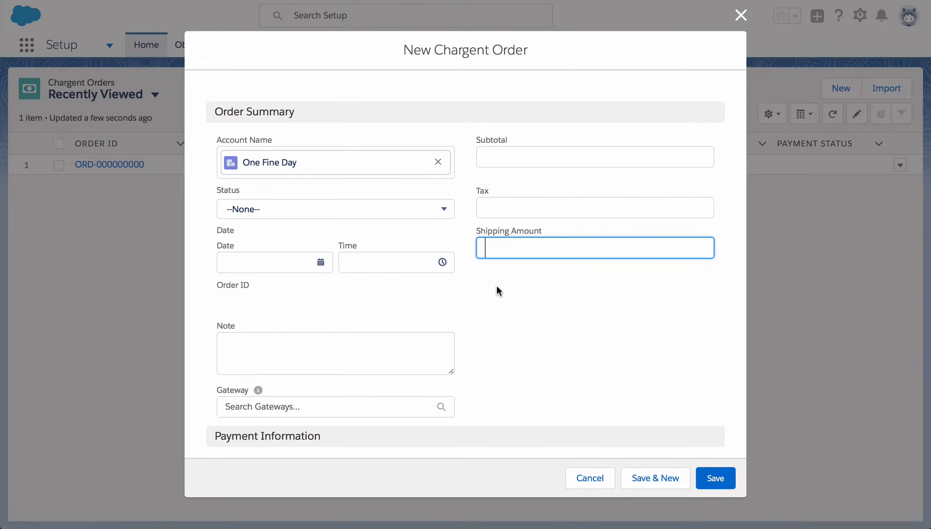
# Set the Charge Amount to $50.00 and tick Manual Charge.
pyautogui.scroll(-3, 497, 288)
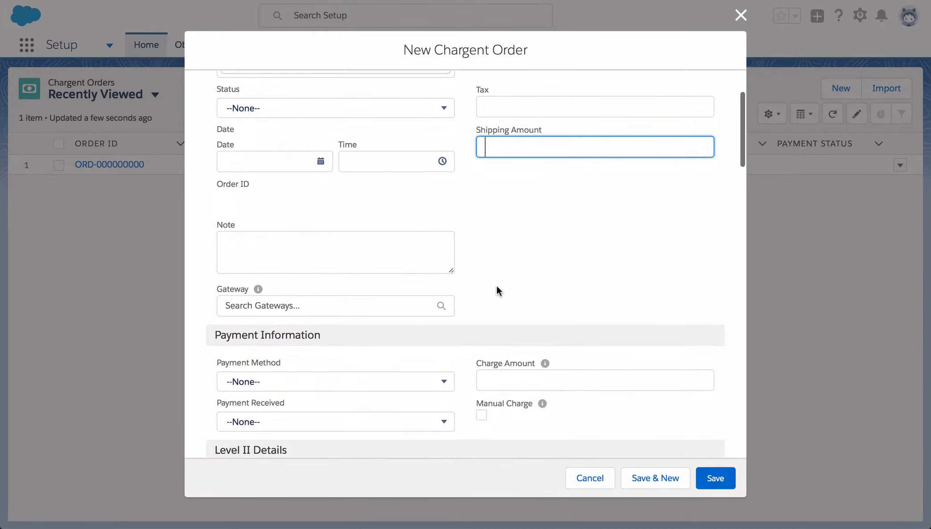
pyautogui.click(503, 364)
pyautogui.write('50.0')
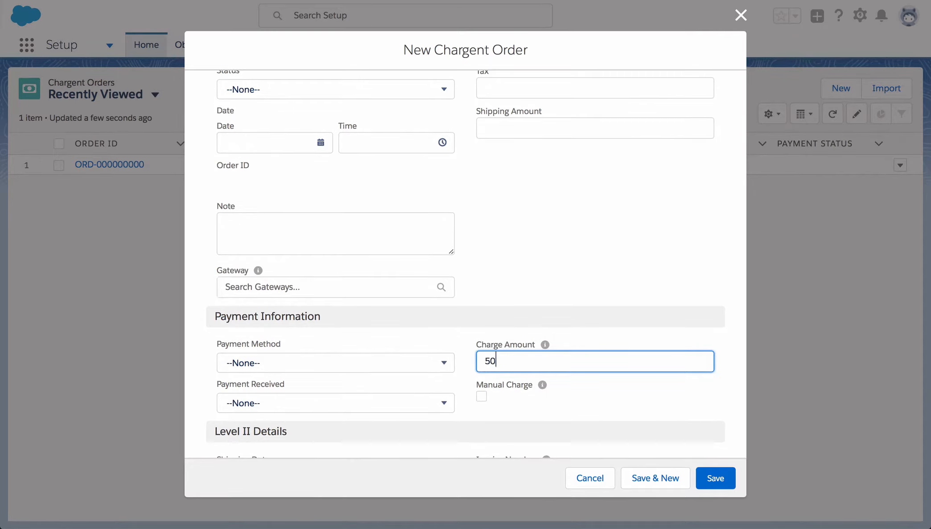
pyautogui.click(481, 396)
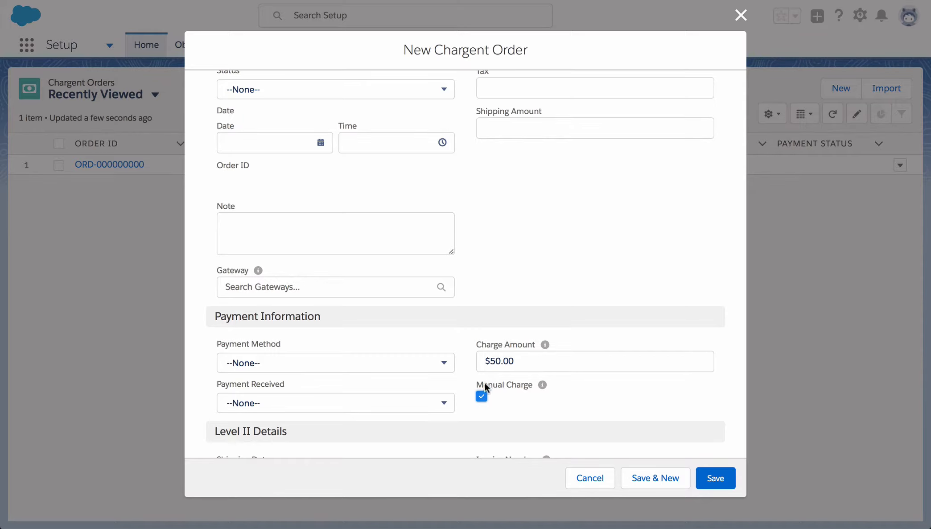
pyautogui.scroll(1, 411, 312)
pyautogui.scroll(3, 410, 312)
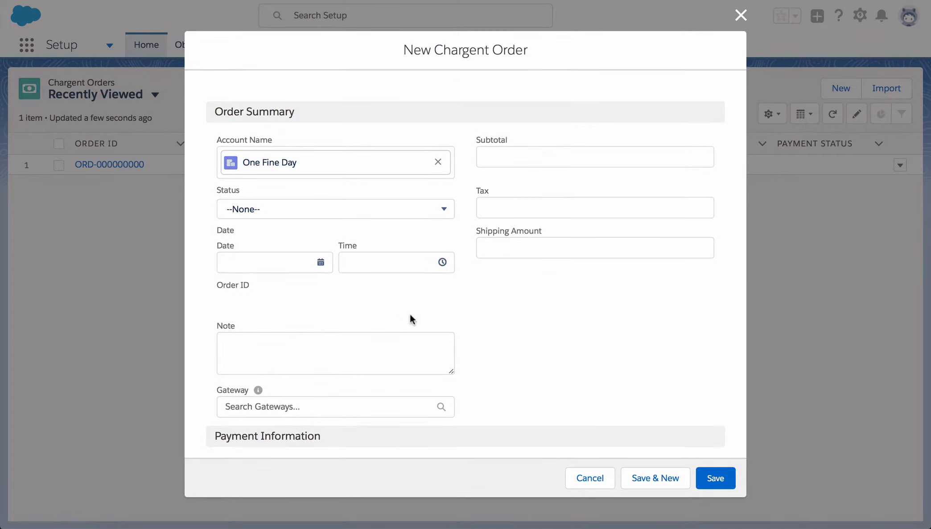
# Select Stripe Test as the order's gateway and Credit Card as the payment method.
pyautogui.click(370, 410)
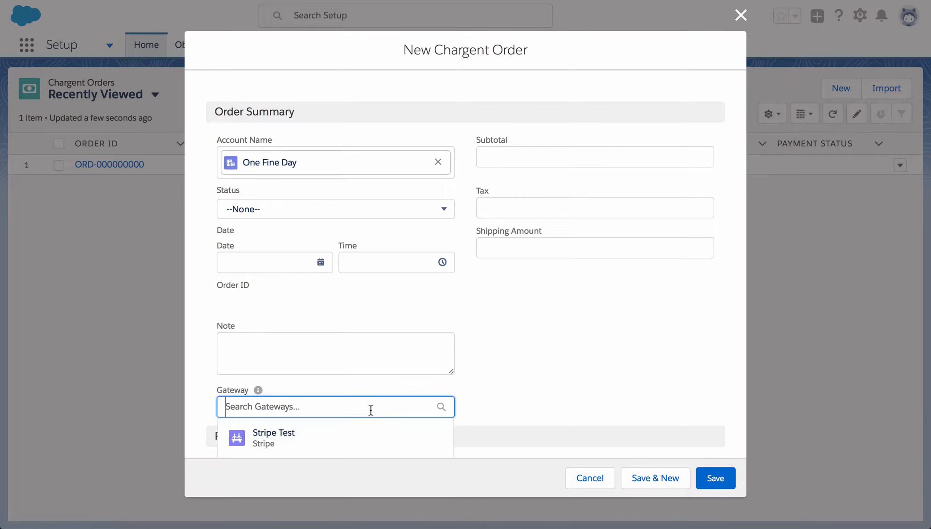
pyautogui.click(346, 452)
pyautogui.scroll(-5, 506, 325)
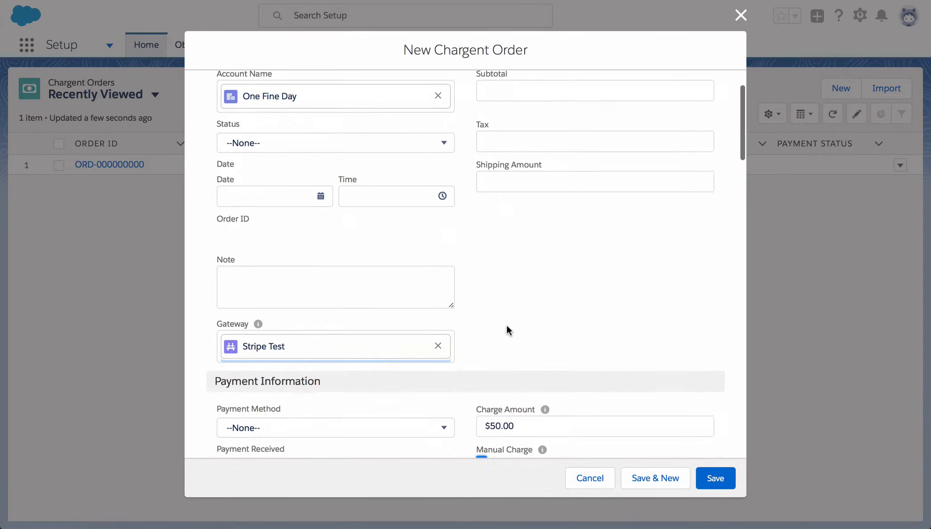
pyautogui.scroll(-2, 506, 324)
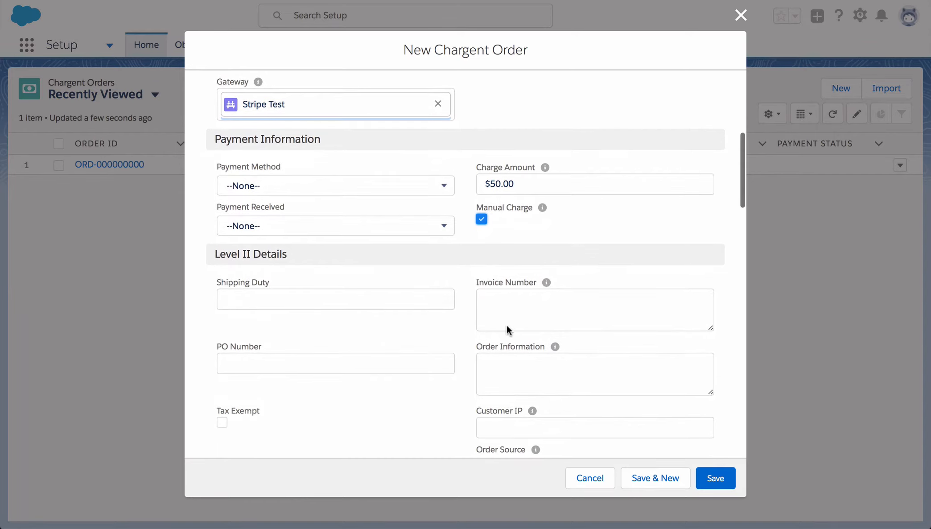
pyautogui.click(403, 186)
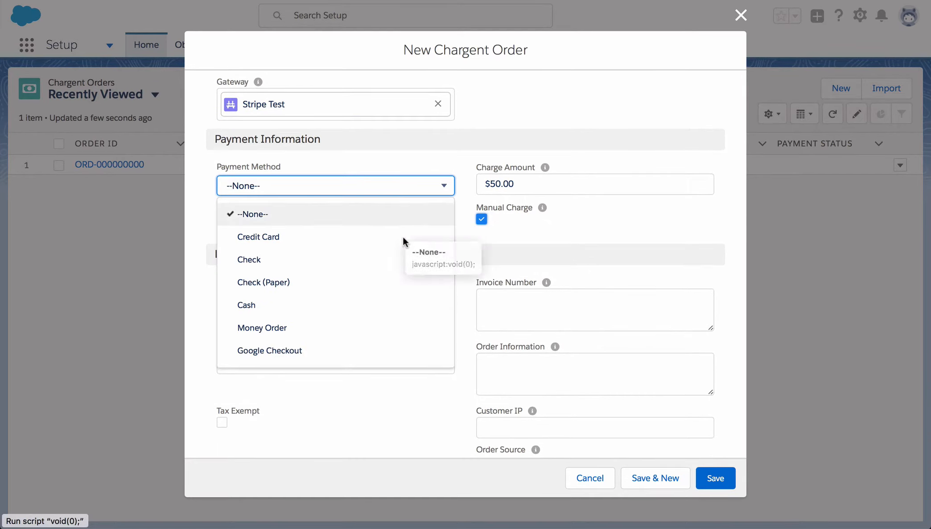
pyautogui.click(396, 243)
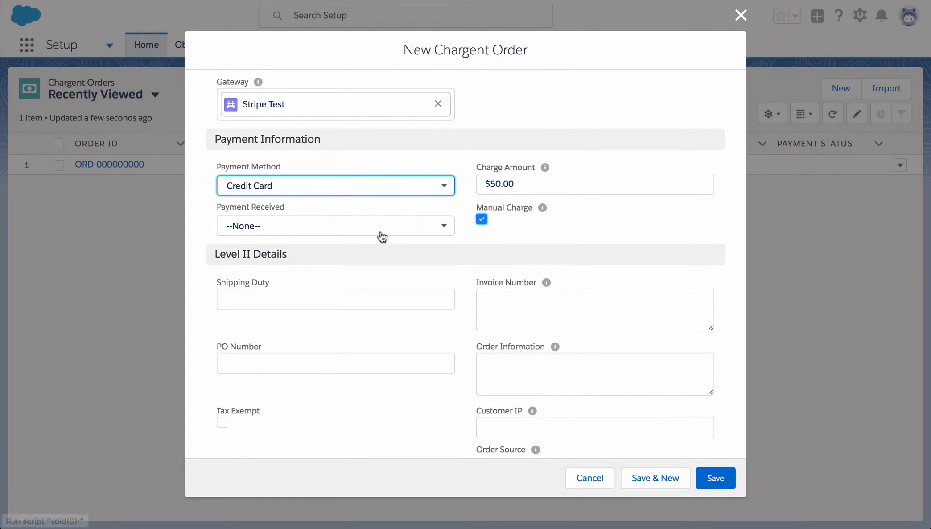
# Keep Payment Frequency at Once and leave Payment Status unset.
pyautogui.scroll(-4, 431, 299)
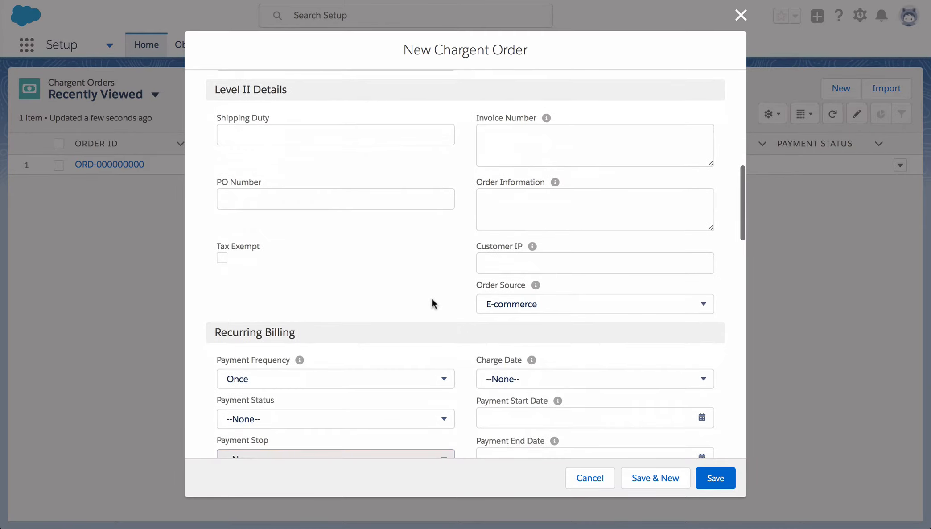
pyautogui.scroll(-3, 431, 303)
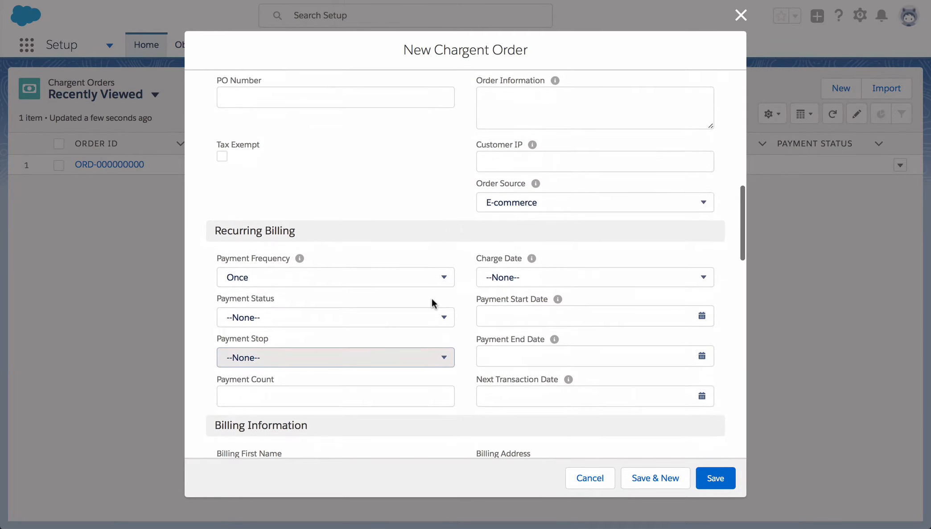
pyautogui.click(392, 280)
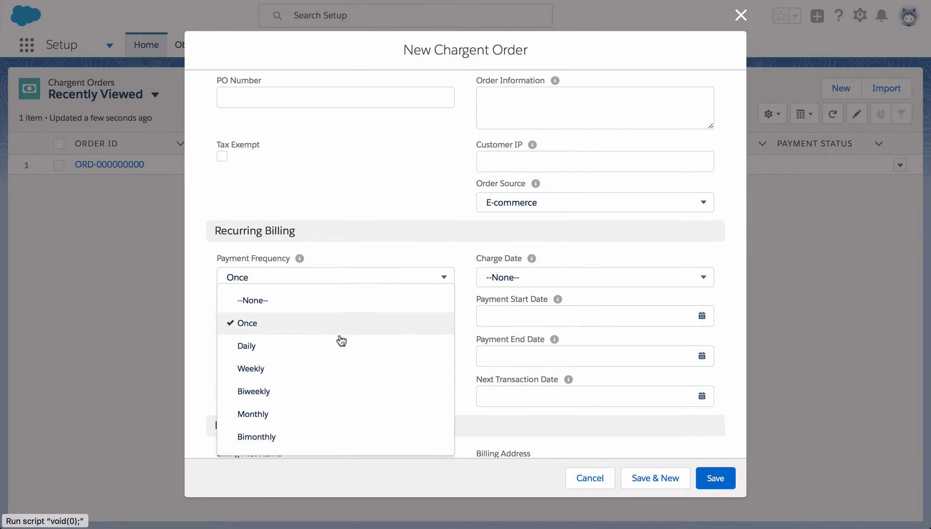
pyautogui.click(456, 255)
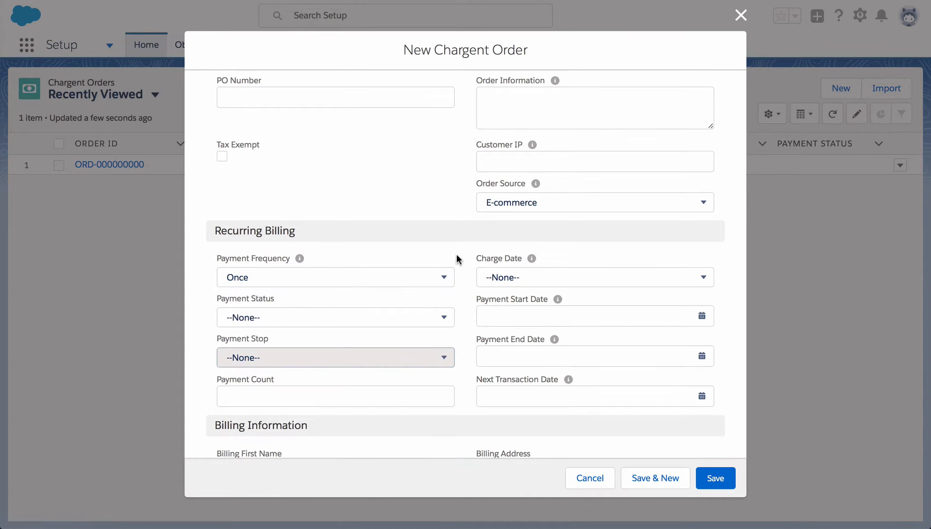
pyautogui.click(440, 318)
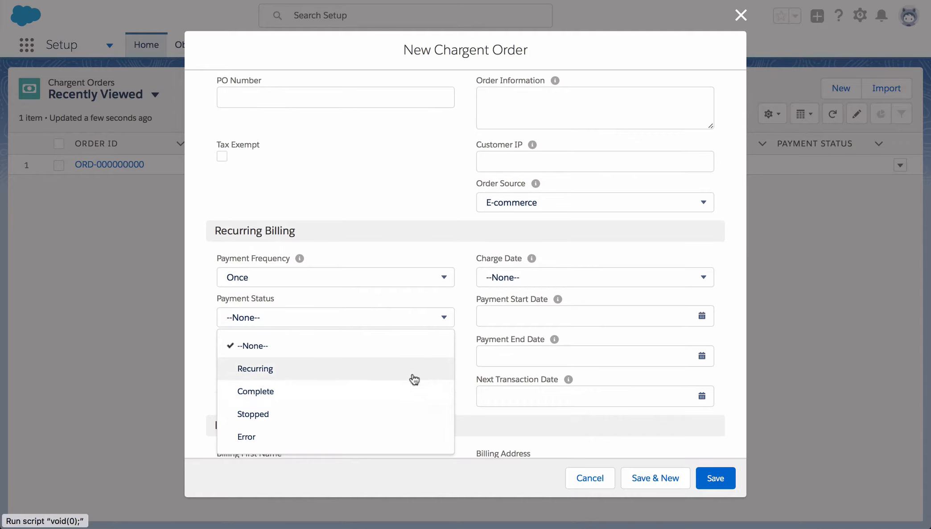
pyautogui.click(478, 256)
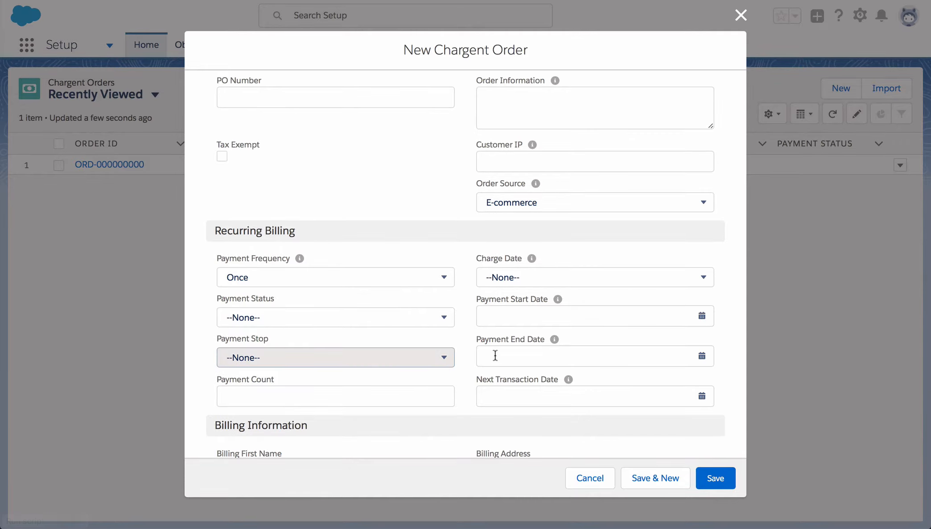
pyautogui.scroll(-5, 472, 332)
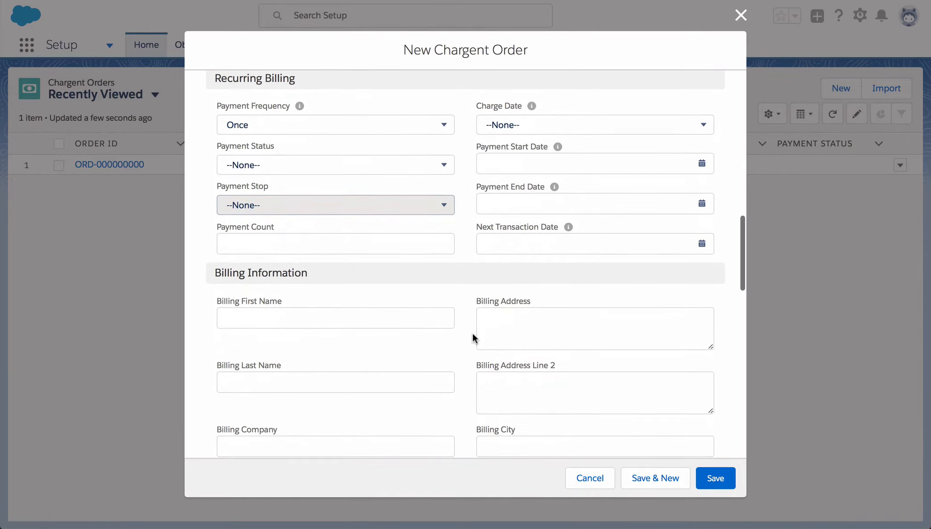
# Enter the billing first and last name and the billing street address.
pyautogui.scroll(-1, 472, 332)
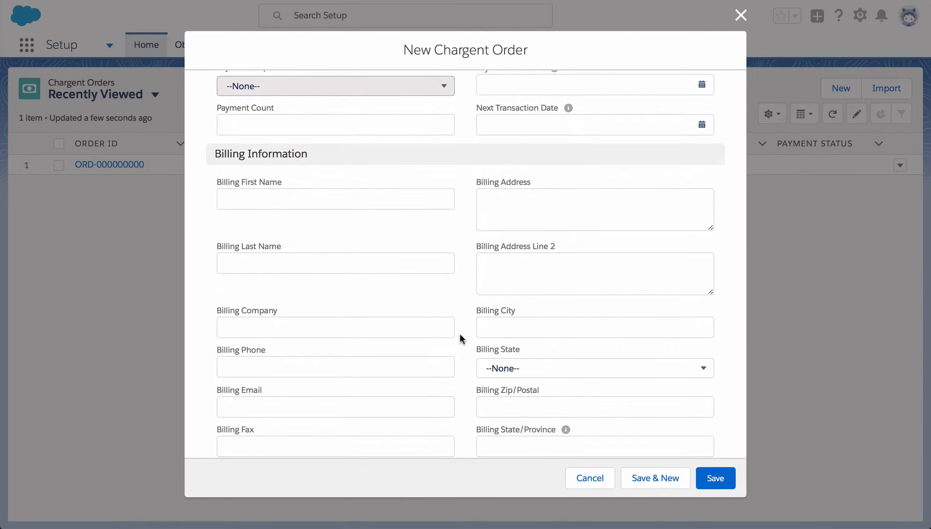
pyautogui.click(237, 197)
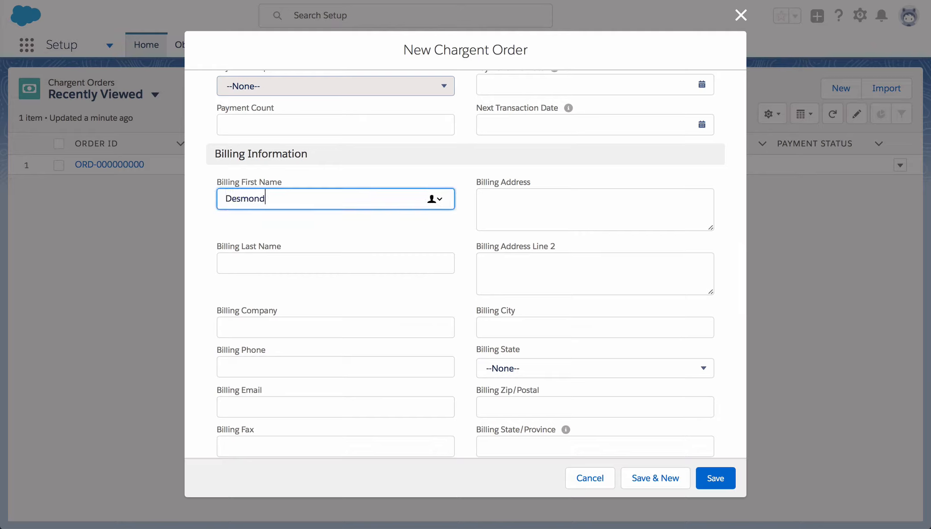
pyautogui.press('Tab')
pyautogui.press('Tab')
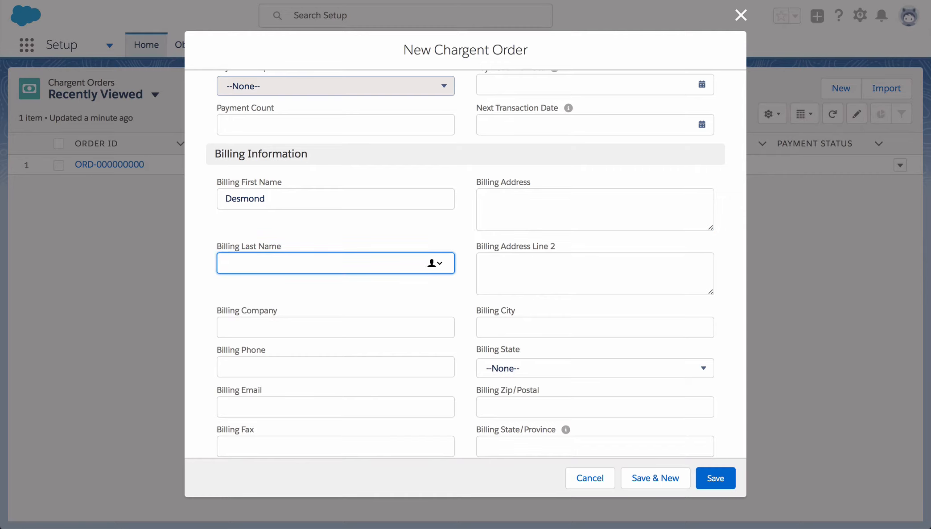
pyautogui.click(485, 202)
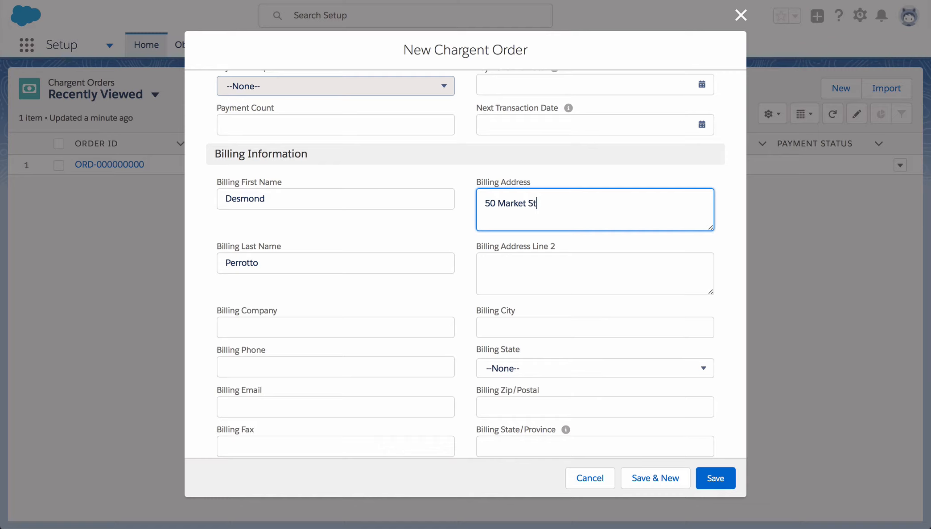
pyautogui.press('Tab')
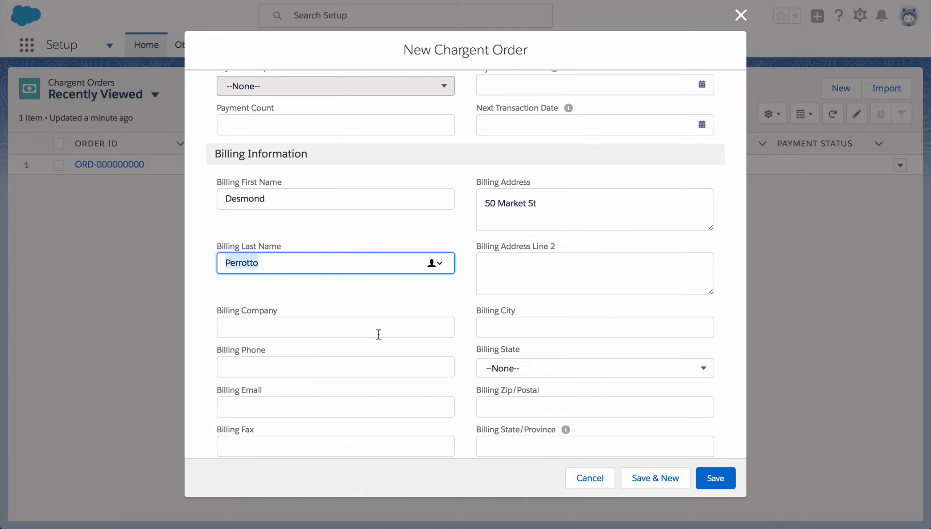
# Fill in the billing city, choose California as the state and enter the zip code.
pyautogui.click(504, 328)
pyautogui.write('San Francisco')
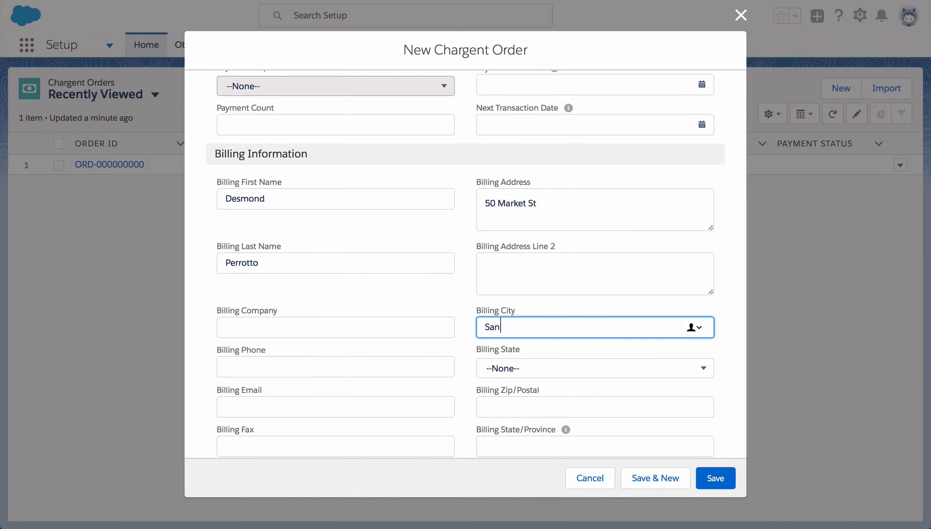
pyautogui.click(501, 368)
pyautogui.click(524, 300)
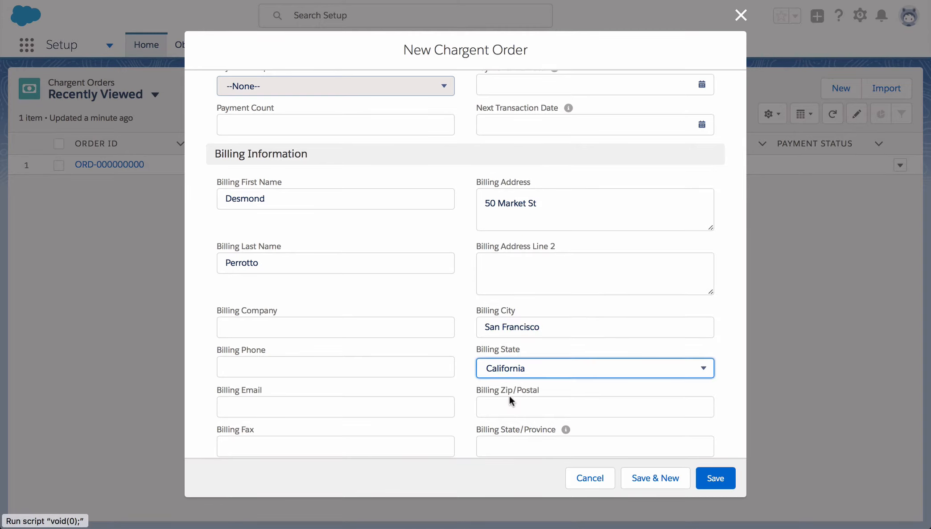
pyautogui.click(509, 406)
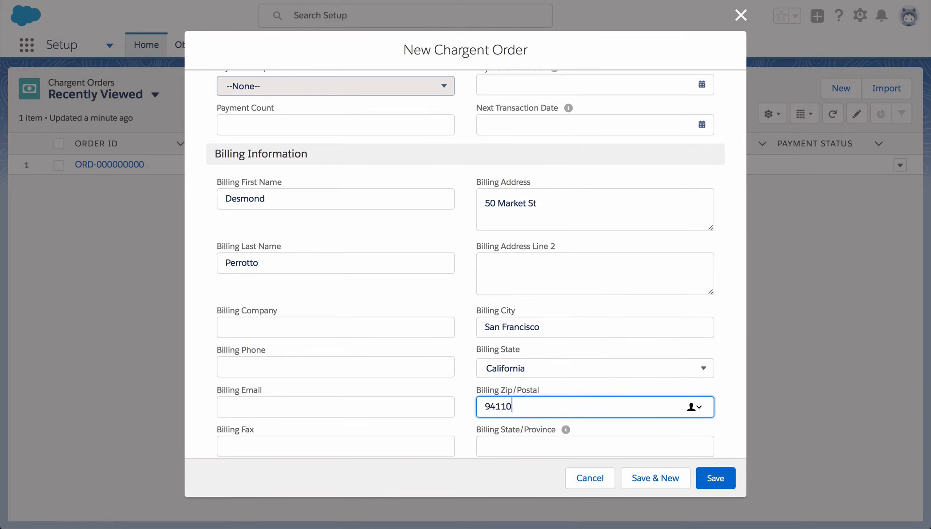
pyautogui.tripleClick(462, 427)
# Set the Card Type to Visa and begin typing the card number.
pyautogui.scroll(-6, 461, 425)
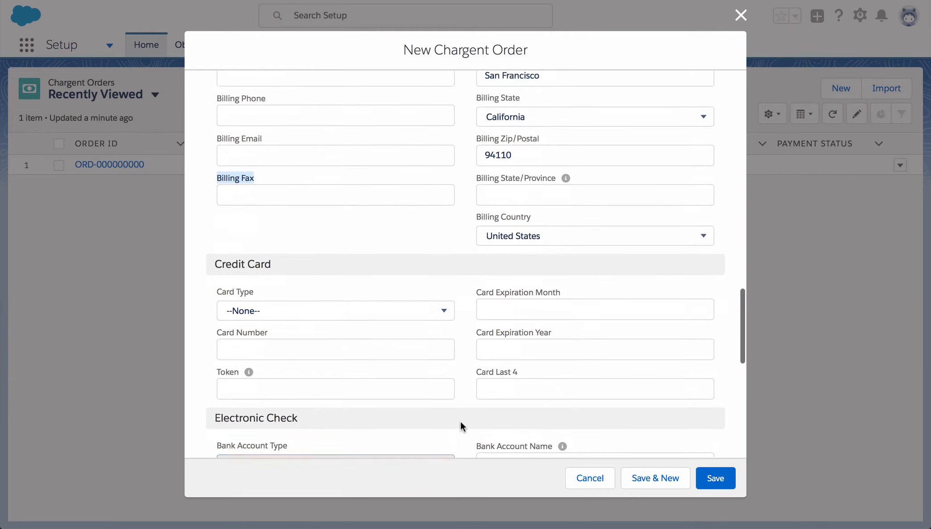
pyautogui.click(342, 294)
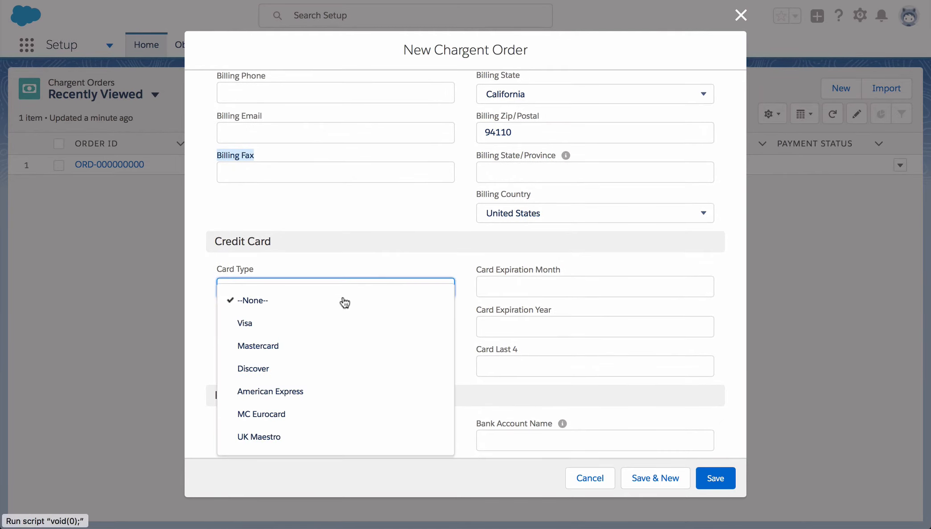
pyautogui.click(339, 324)
pyautogui.click(324, 327)
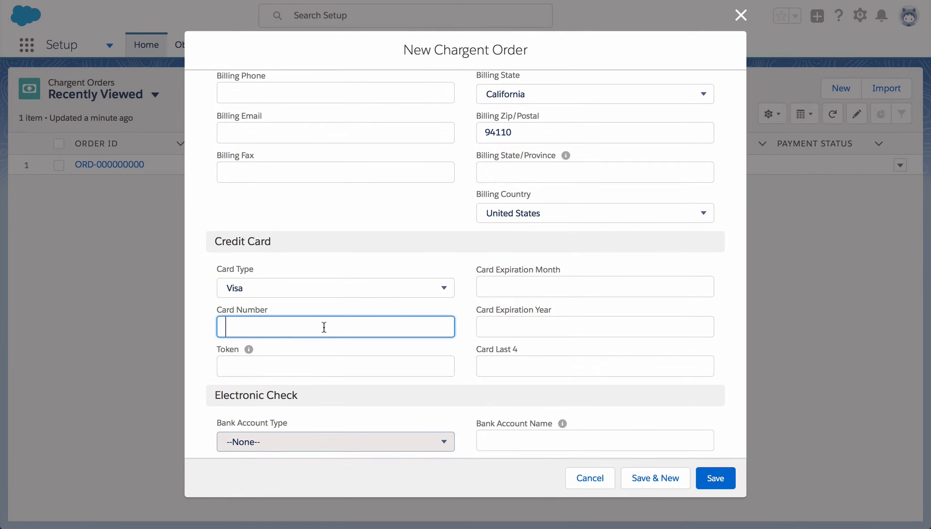
pyautogui.write('411111')
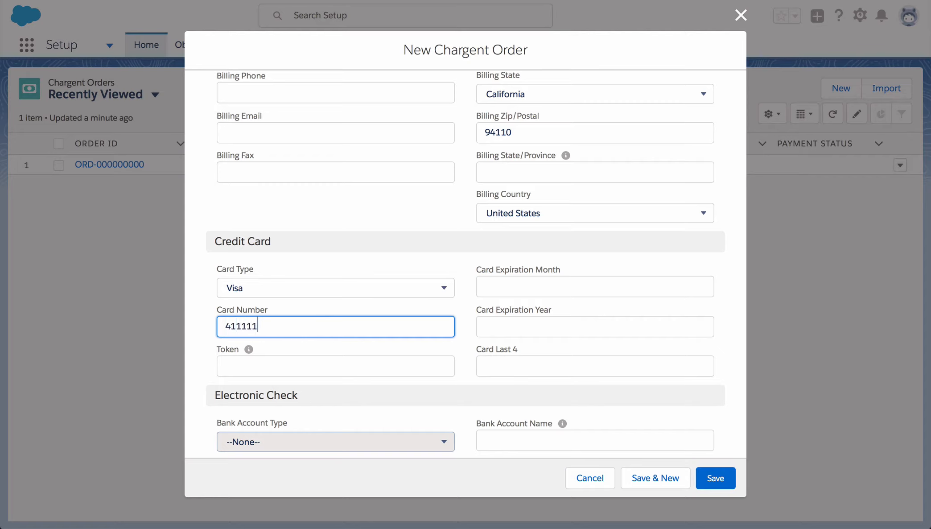